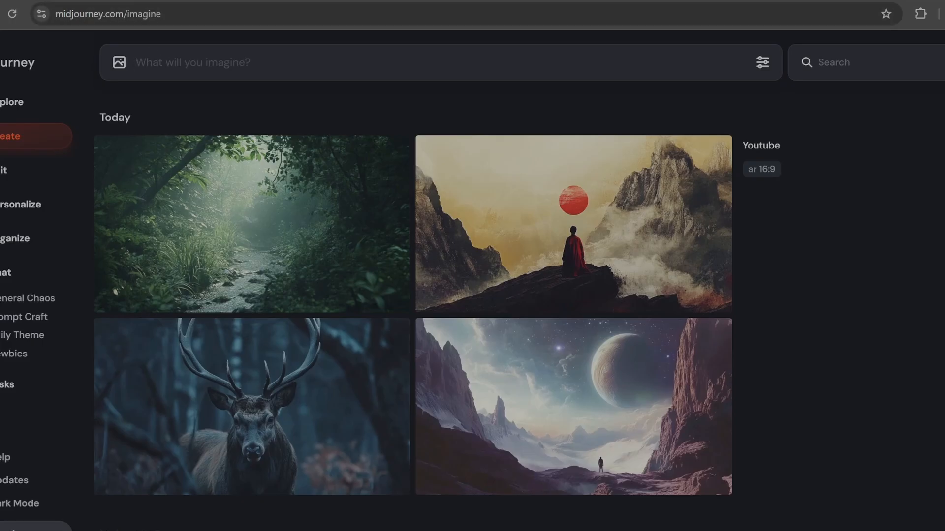
# - Generate images from the prompt "cartoonish deer like creature with large fangs"
pyautogui.write('cartoon')
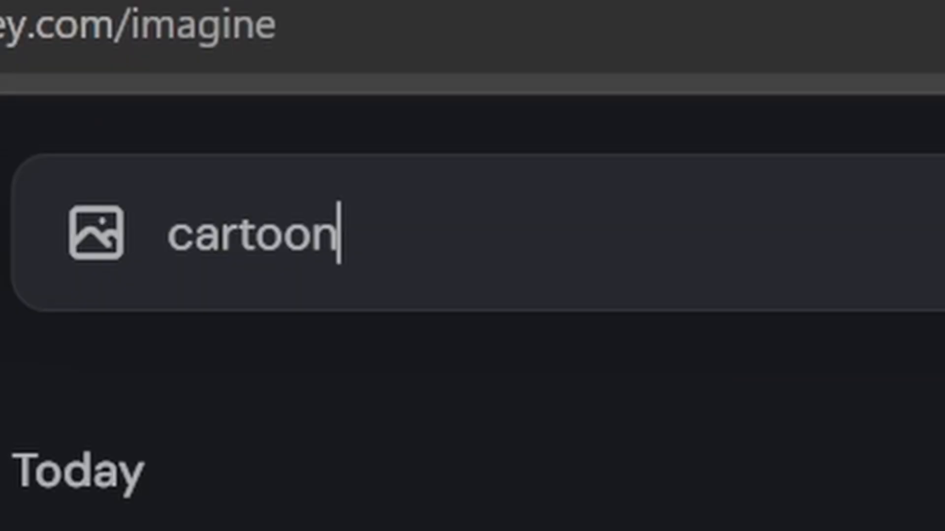
pyautogui.write('ish deer like creache')
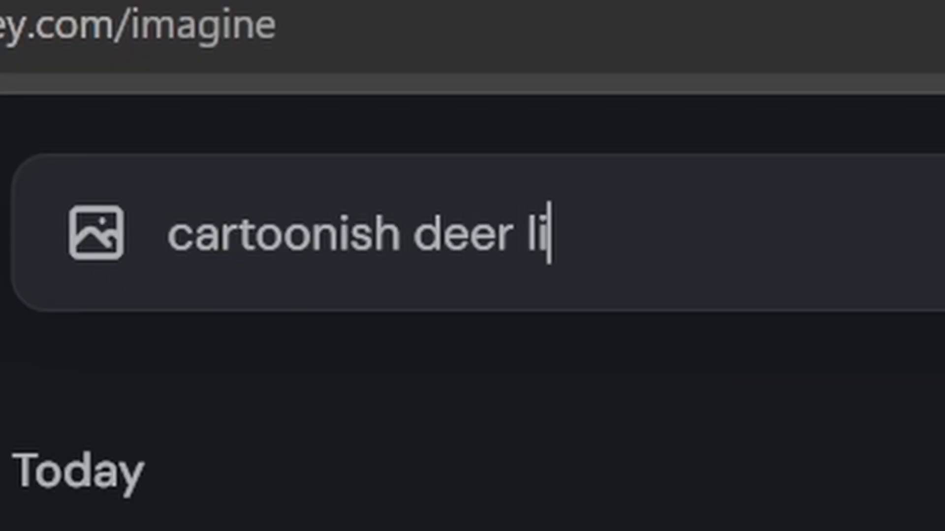
pyautogui.press('BackSpace')
pyautogui.press('BackSpace')
pyautogui.press('BackSpace')
pyautogui.write('ture with large ga')
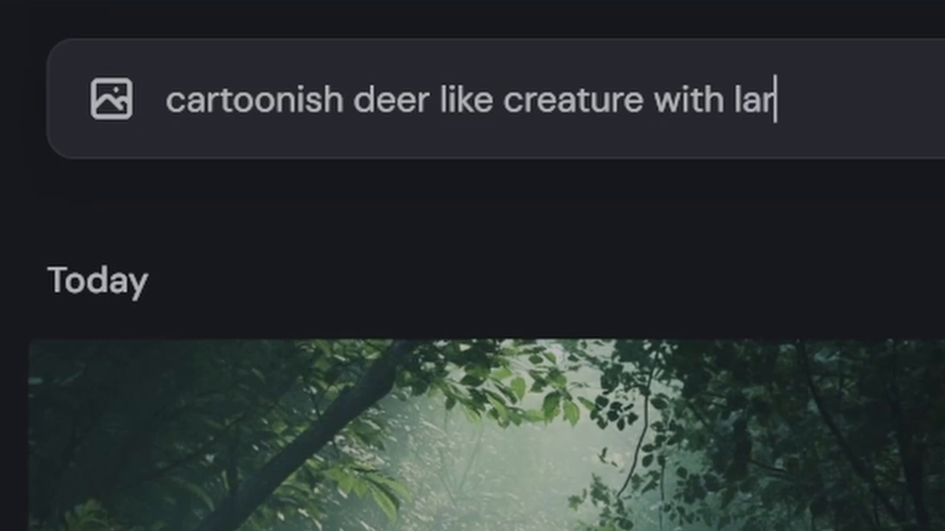
pyautogui.press('BackSpace')
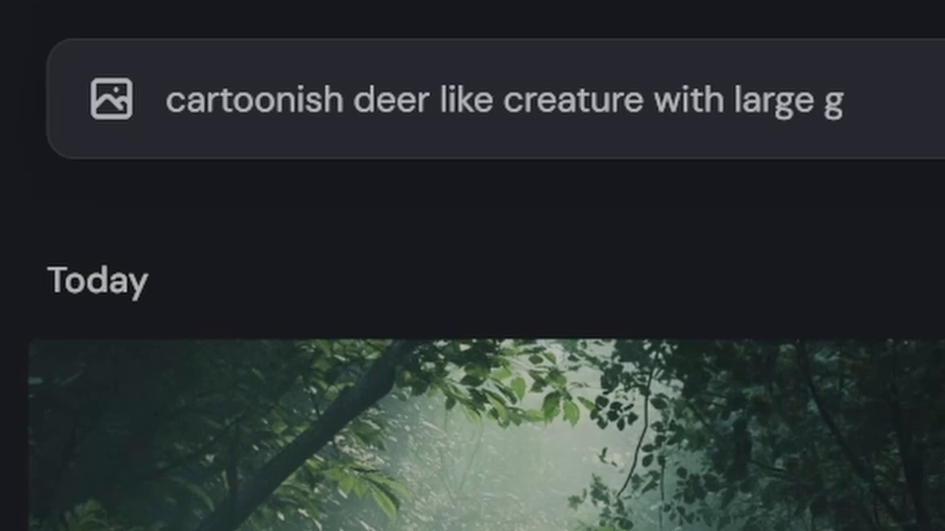
pyautogui.write('angs')
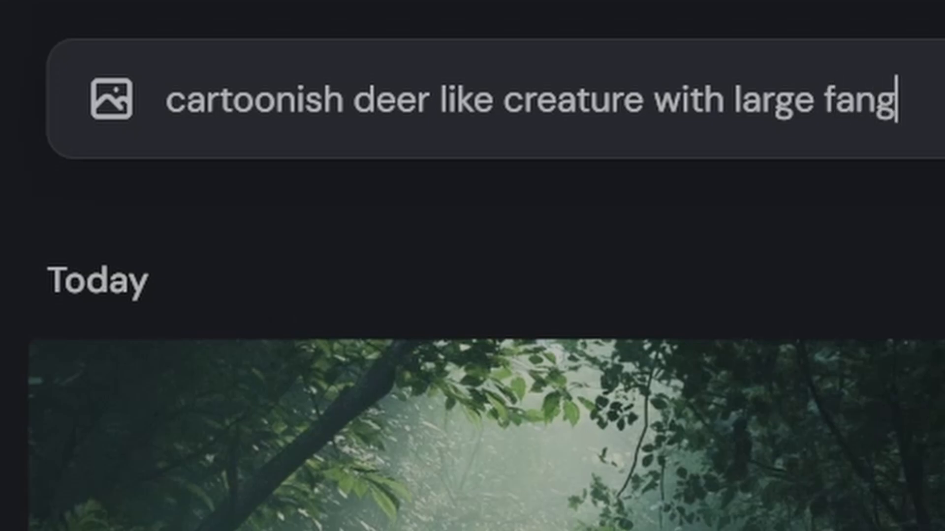
pyautogui.press('Return')
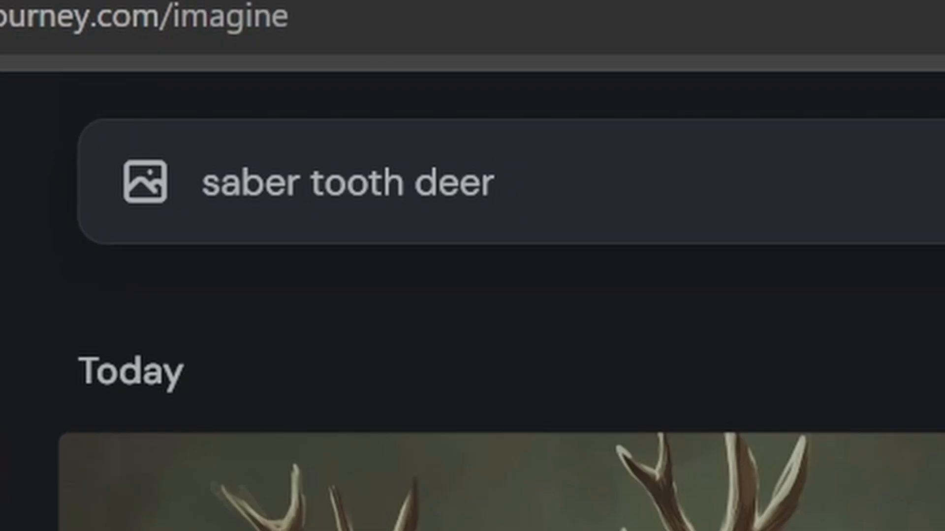
# - Generate images from the prompt "saber tooth deer pokemon" and open the orange roaring deer standing in the grass field
pyautogui.write('pokemon')
pyautogui.press('Return')
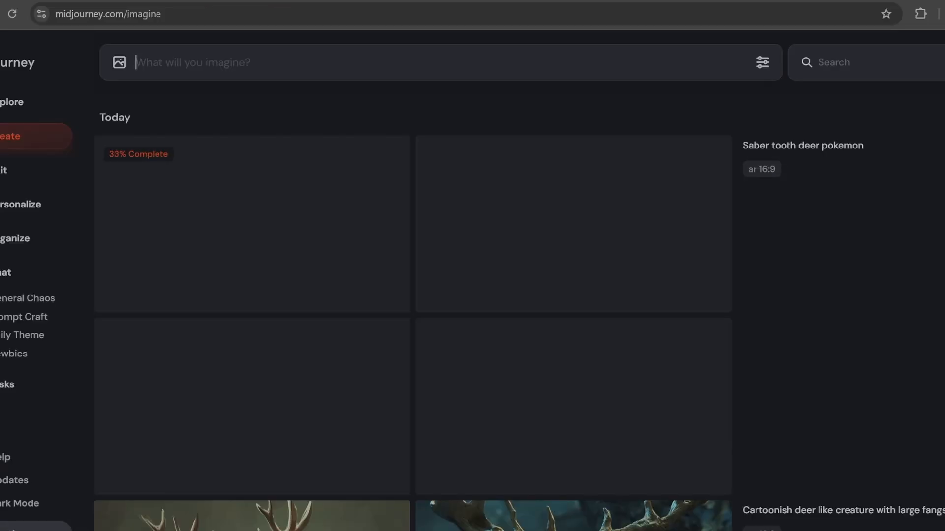
pyautogui.scroll(-15, 427, 281)
pyautogui.scroll(3, 590, 277)
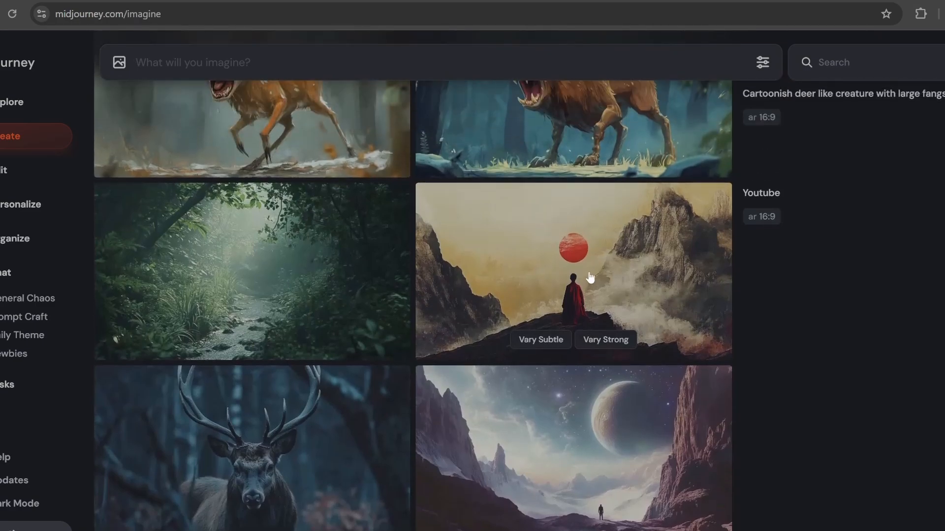
pyautogui.scroll(8, 809, 283)
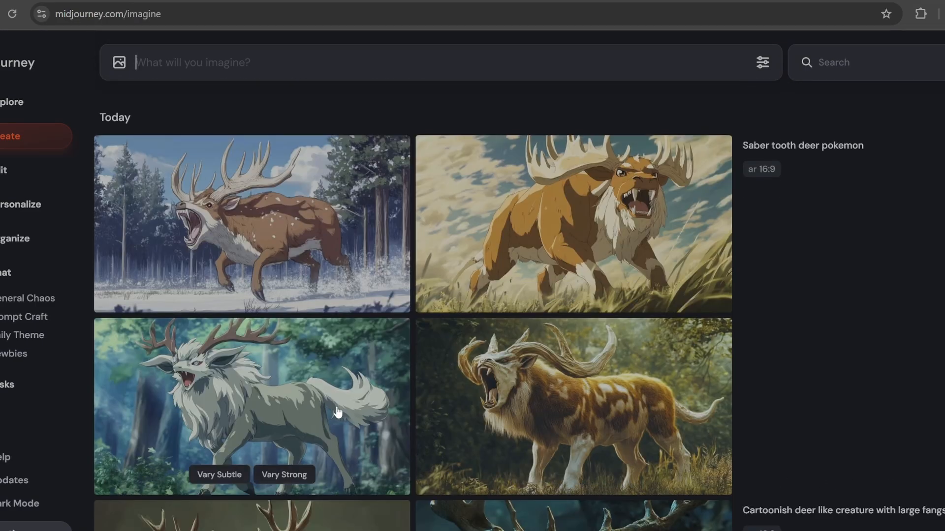
pyautogui.click(540, 229)
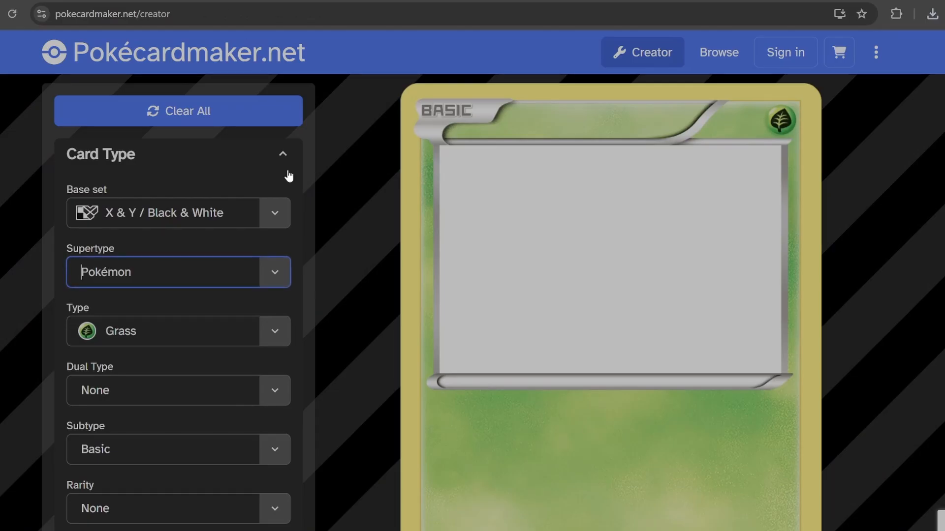
# - In Pokécardmaker, set the card's dual type to Fighting and try other subtypes before returning to Basic
pyautogui.click(274, 332)
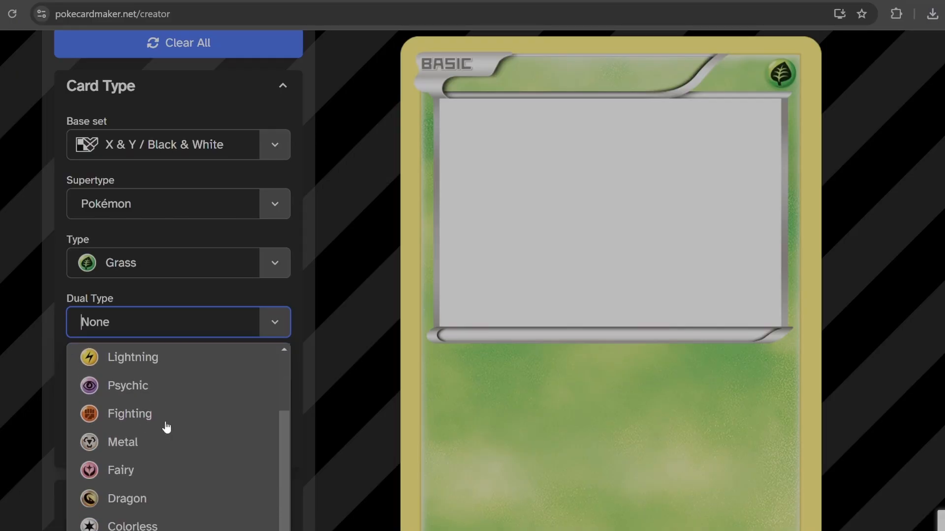
pyautogui.click(139, 415)
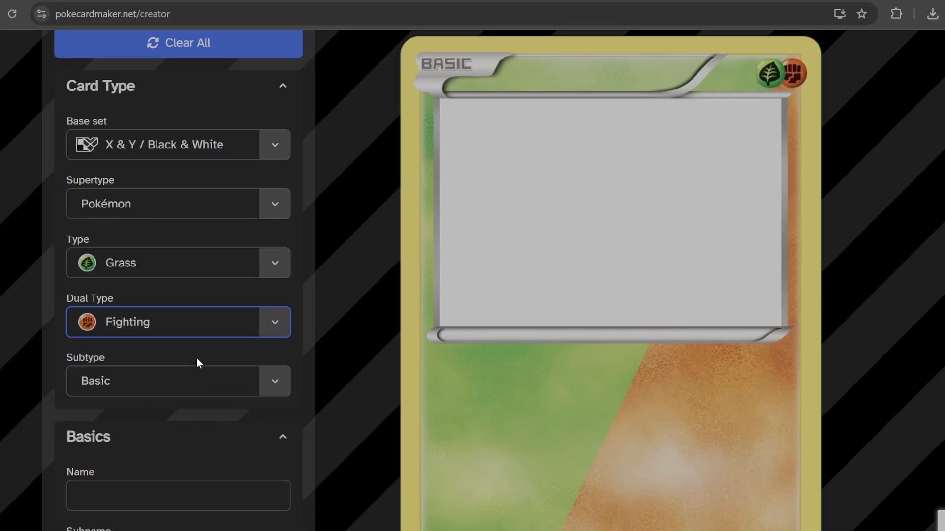
pyautogui.click(203, 382)
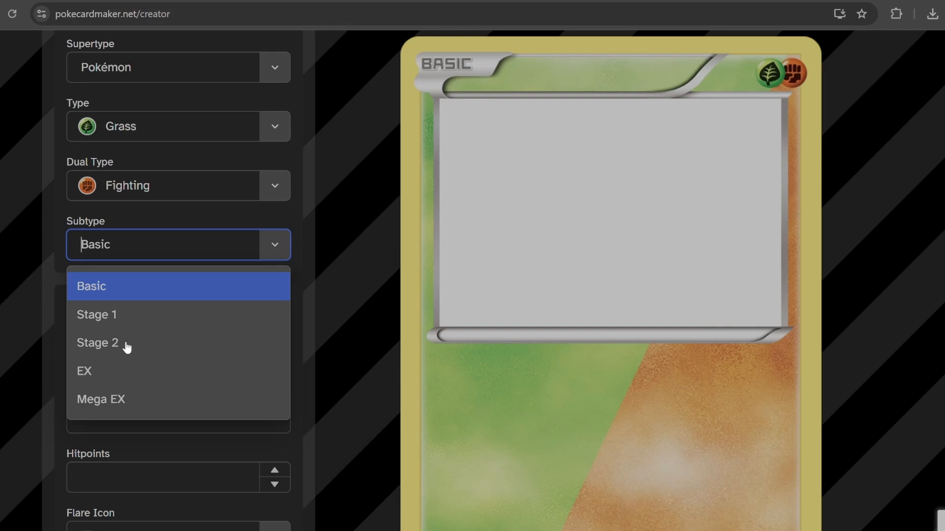
pyautogui.click(127, 346)
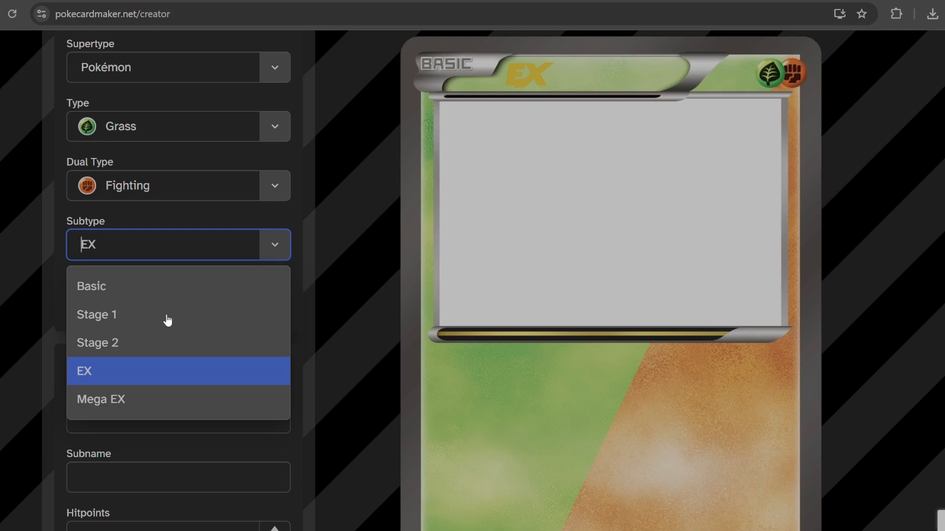
pyautogui.click(167, 319)
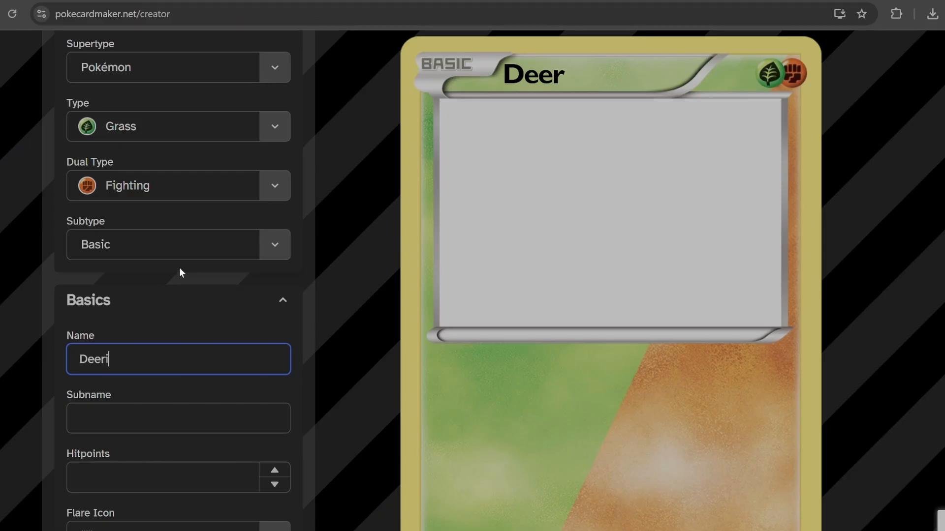
# - Name the card Deerionsour and set its hitpoints to 100
pyautogui.write('ie')
pyautogui.press('BackSpace')
pyautogui.write('ons')
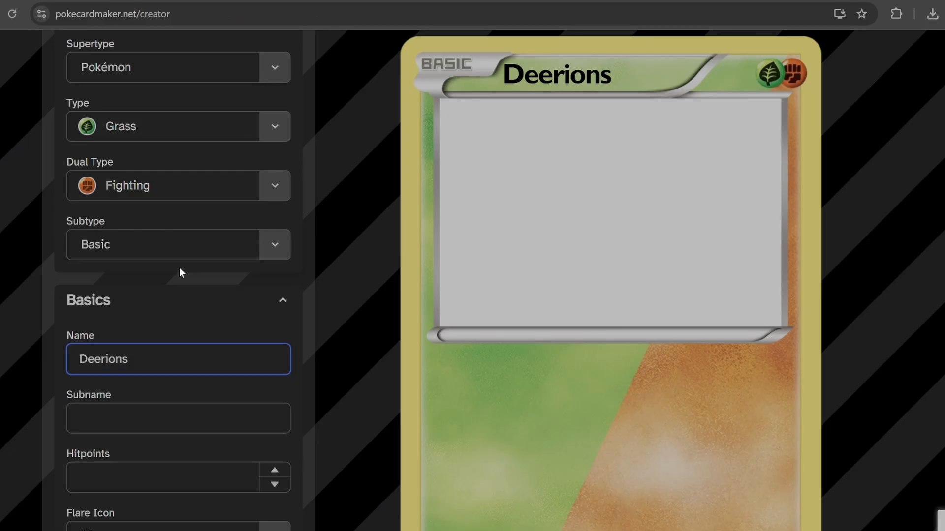
pyautogui.write('our')
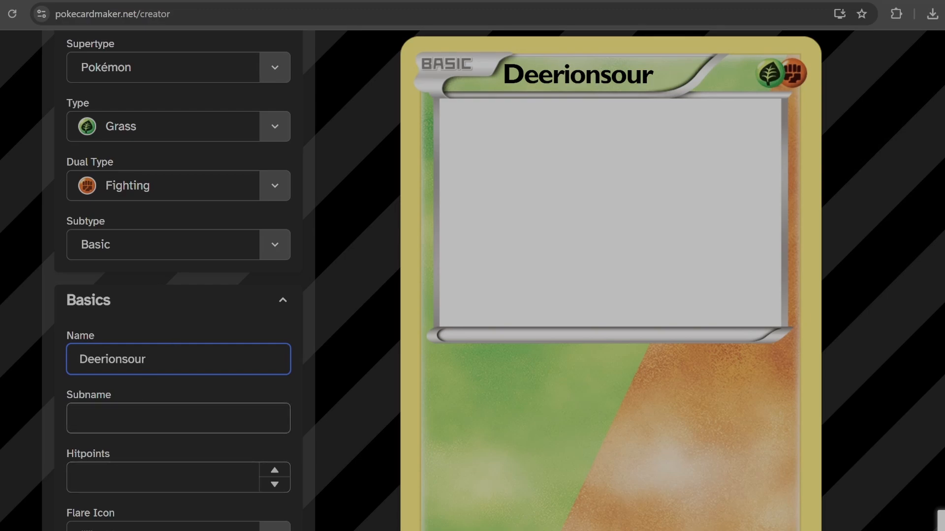
pyautogui.press('Tab')
pyautogui.scroll(-1, 55, 409)
pyautogui.press('Tab')
pyautogui.write('3')
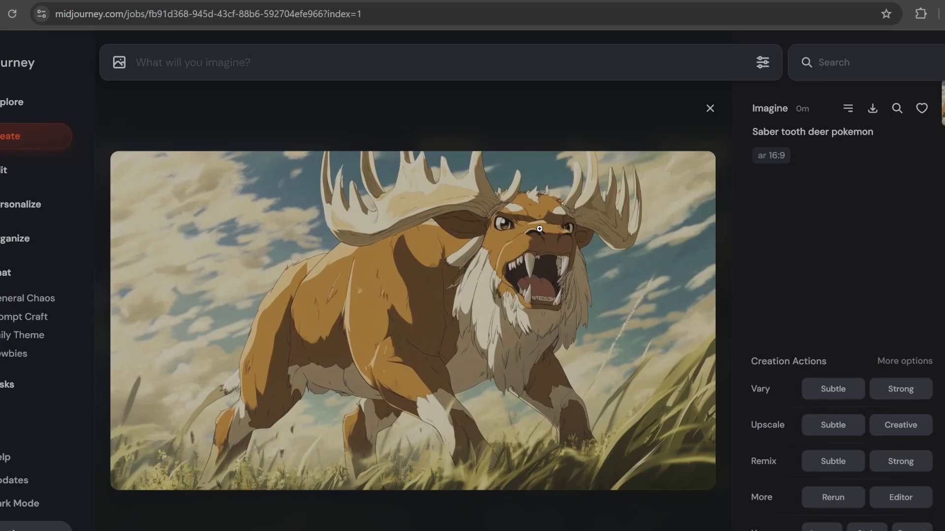
pyautogui.write('100')
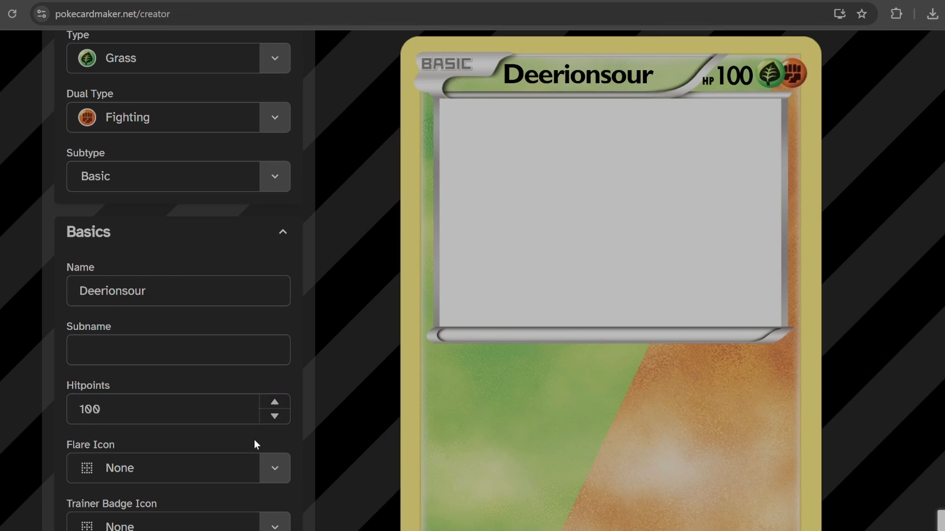
pyautogui.scroll(-5, 188, 373)
pyautogui.click(275, 262)
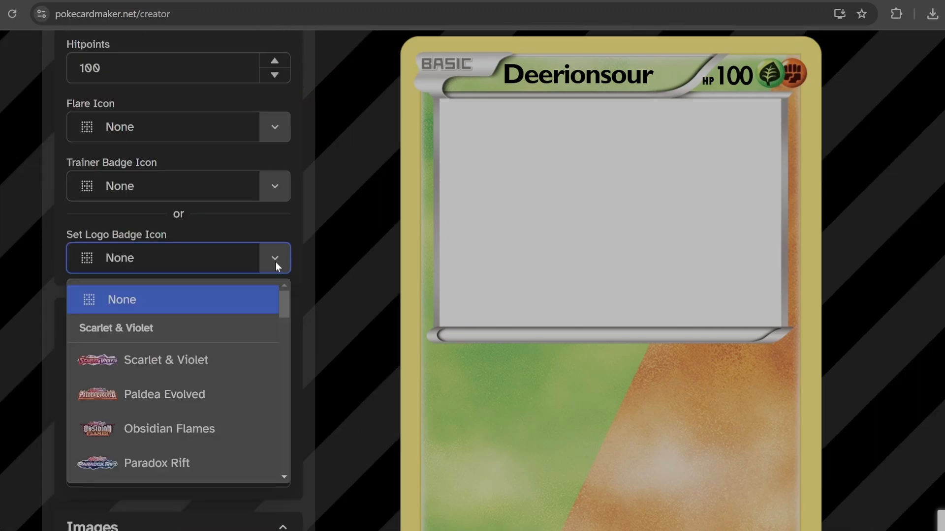
pyautogui.click(275, 262)
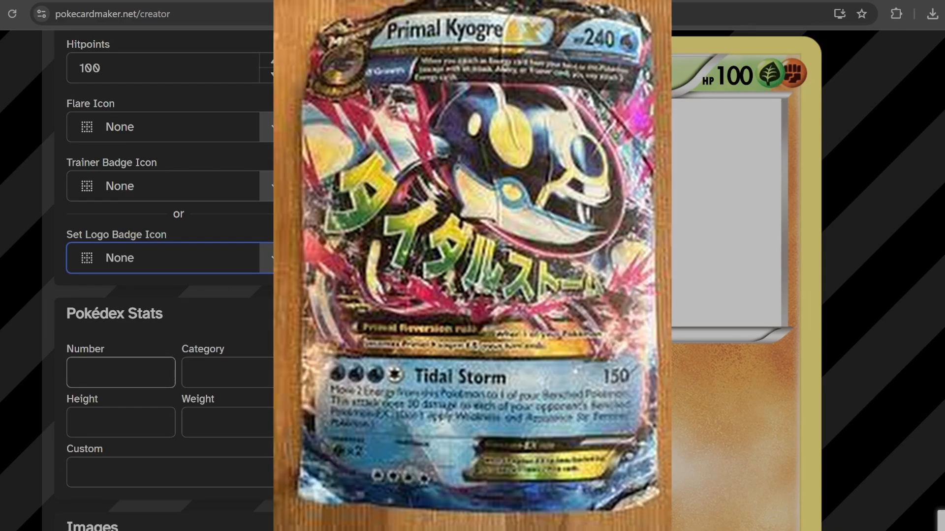
# - Set both the number and the category in the Pokédex stats to 1
pyautogui.click(121, 372)
pyautogui.write('g')
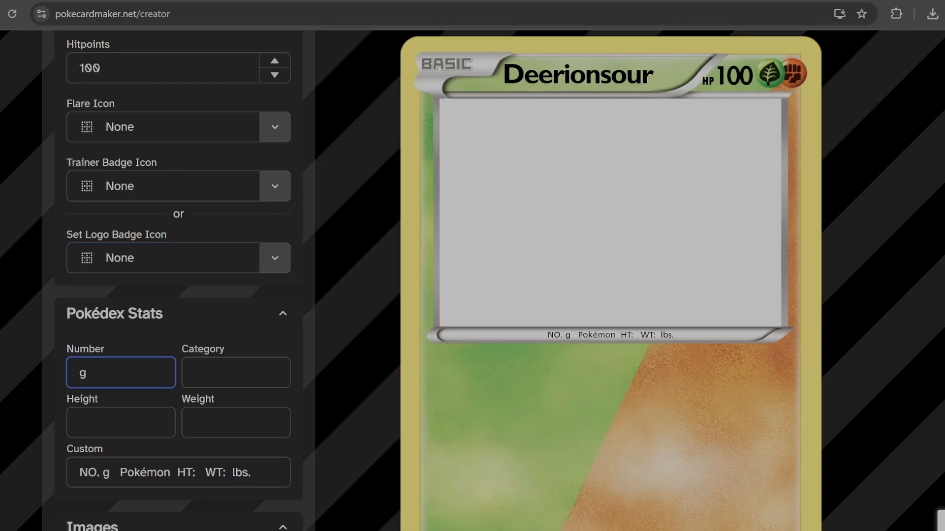
pyautogui.press('BackSpace')
pyautogui.click(236, 373)
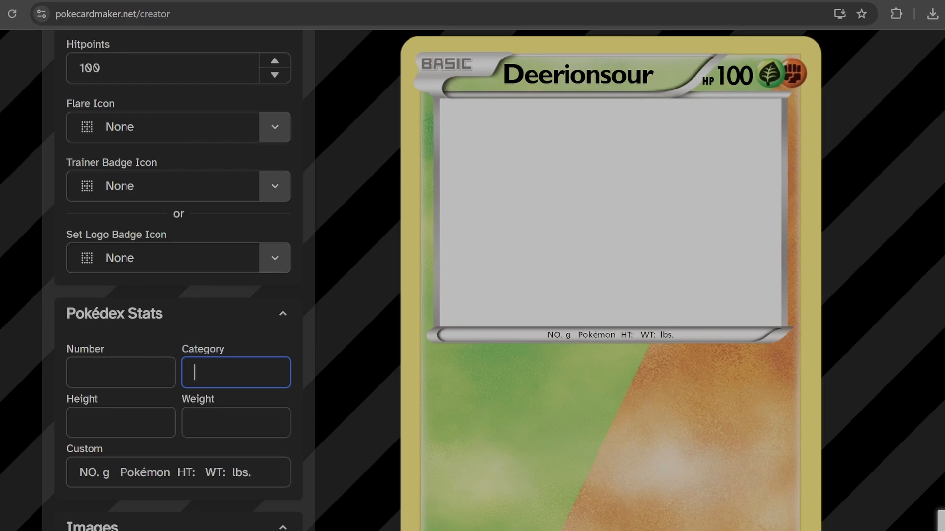
pyautogui.click(121, 372)
pyautogui.write('1')
pyautogui.click(236, 372)
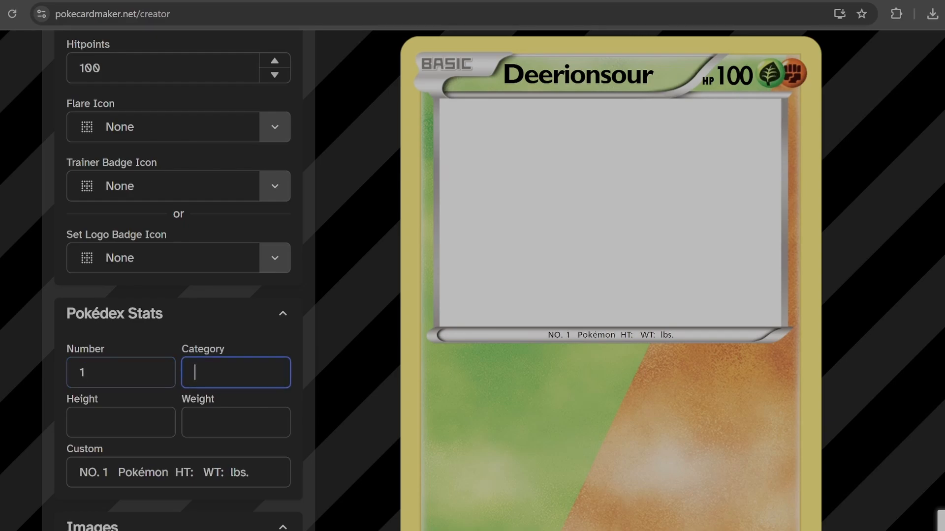
pyautogui.write('1')
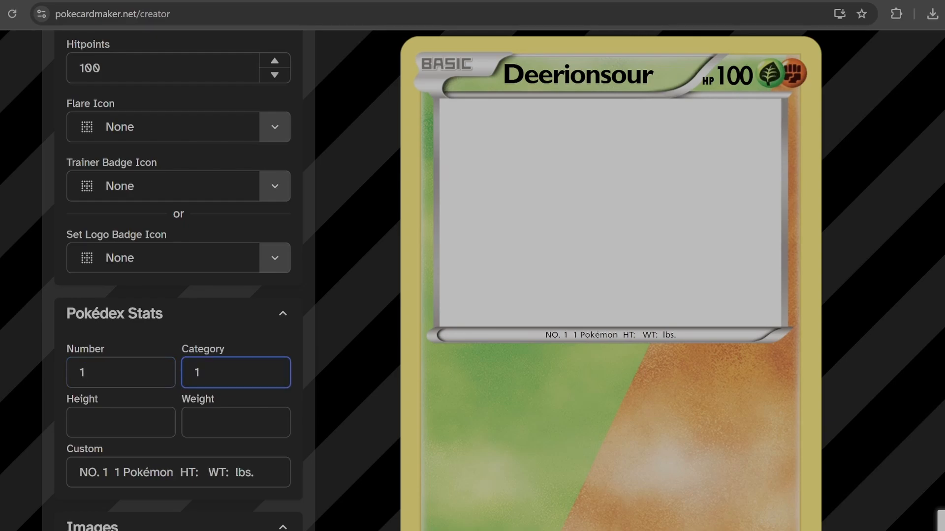
# - Set the Pokédex weight to 350 and the height to 5
pyautogui.click(236, 423)
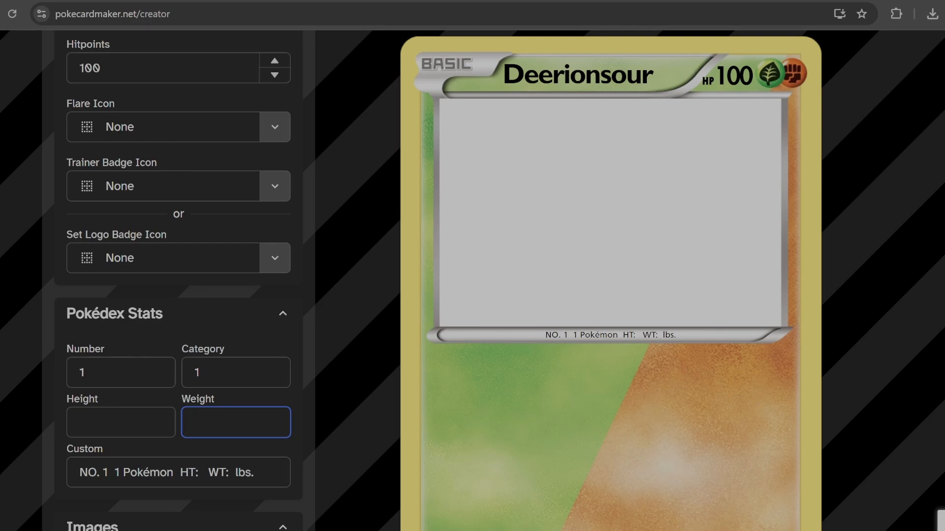
pyautogui.write('3')
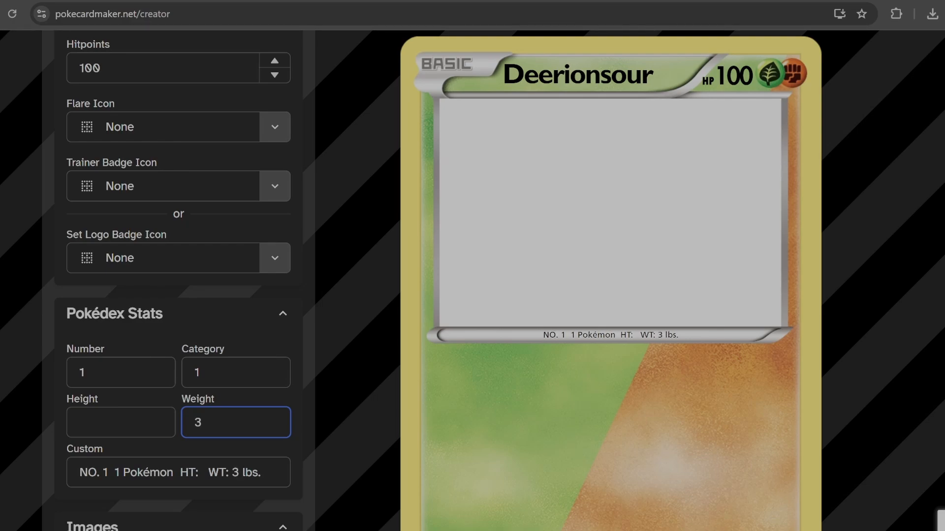
pyautogui.write('58')
pyautogui.click(120, 422)
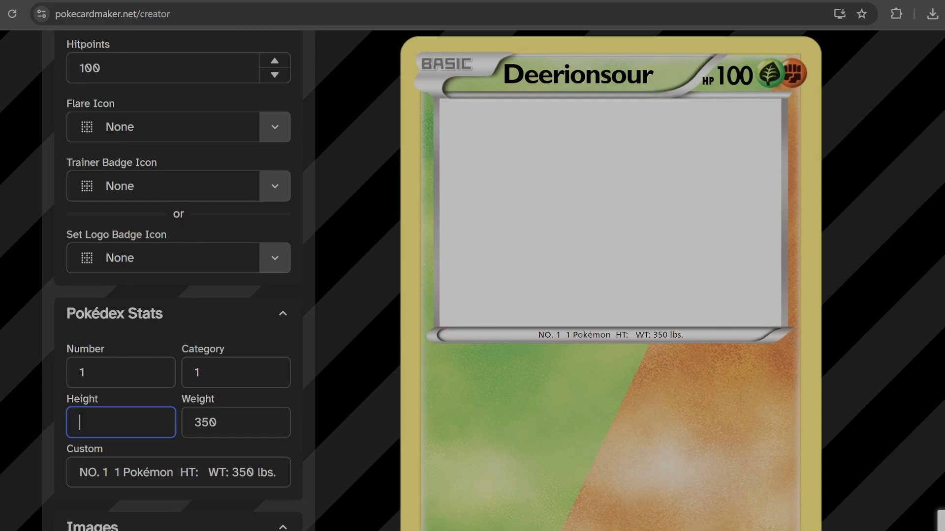
pyautogui.write('5')
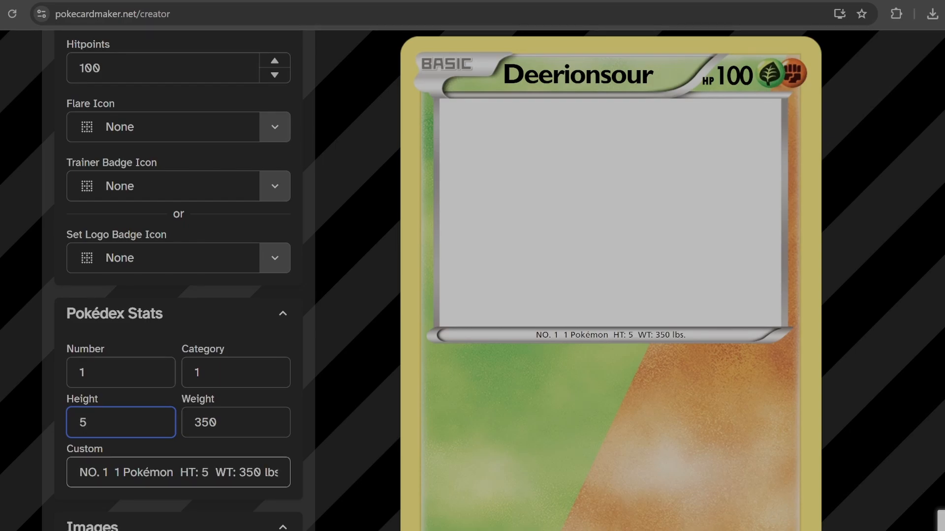
# - Name the card's ability Lunge and give it the description "He lunges at you"
pyautogui.scroll(-1, 214, 476)
pyautogui.scroll(-2, 213, 476)
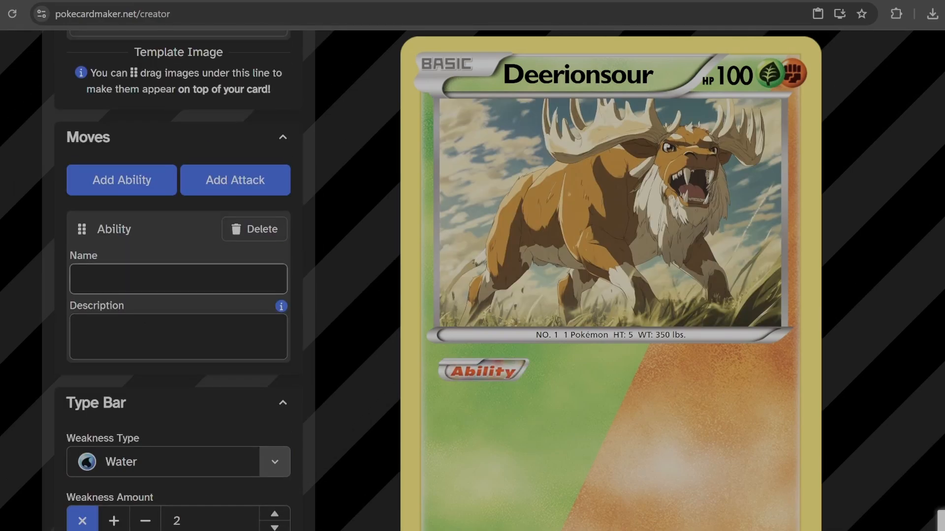
pyautogui.click(178, 279)
pyautogui.write('Lun')
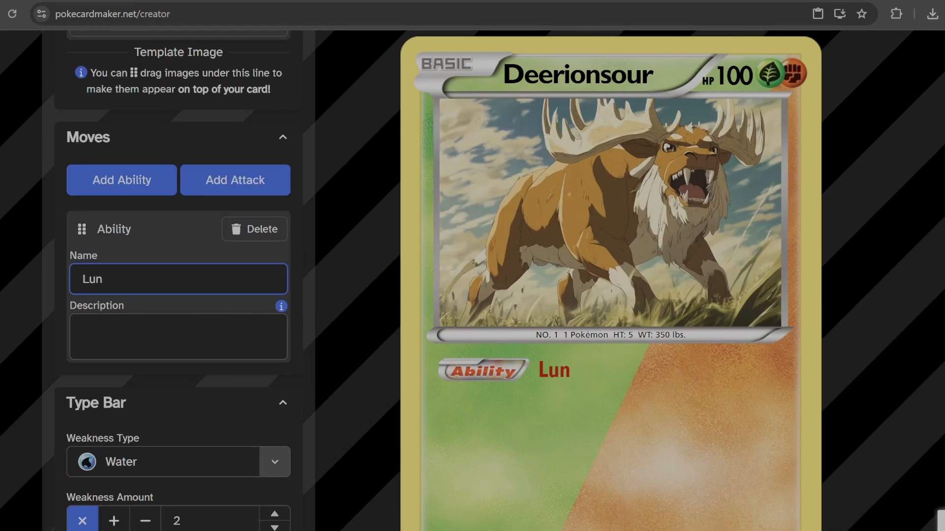
pyautogui.write('ge')
pyautogui.press('Tab')
pyautogui.write('He Lunges')
pyautogui.press('BackSpace')
pyautogui.press('BackSpace')
pyautogui.press('BackSpace')
pyautogui.press('BackSpace')
pyautogui.press('BackSpace')
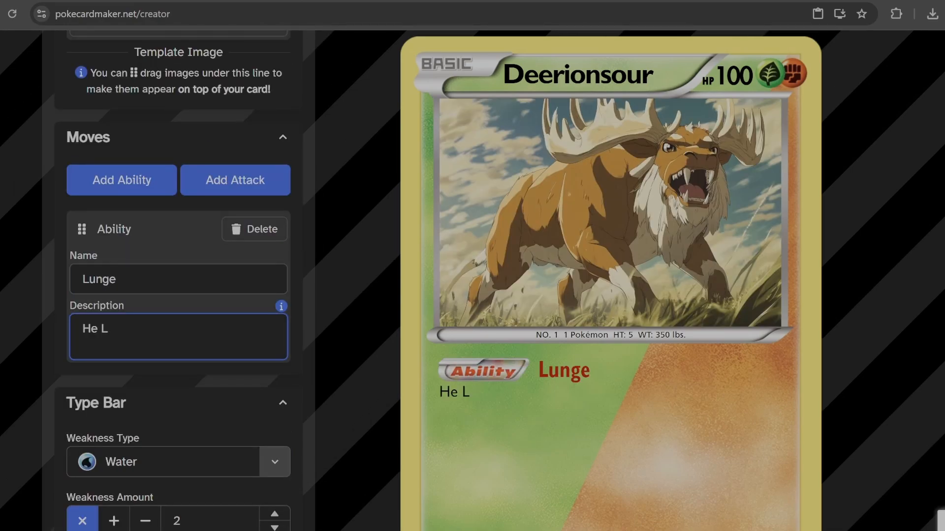
pyautogui.press('BackSpace')
pyautogui.write('lunges at you')
# - Rename the ability Sharpen and change its description to "Sharpens teeth and does 25% more damage next turn"
pyautogui.click(227, 182)
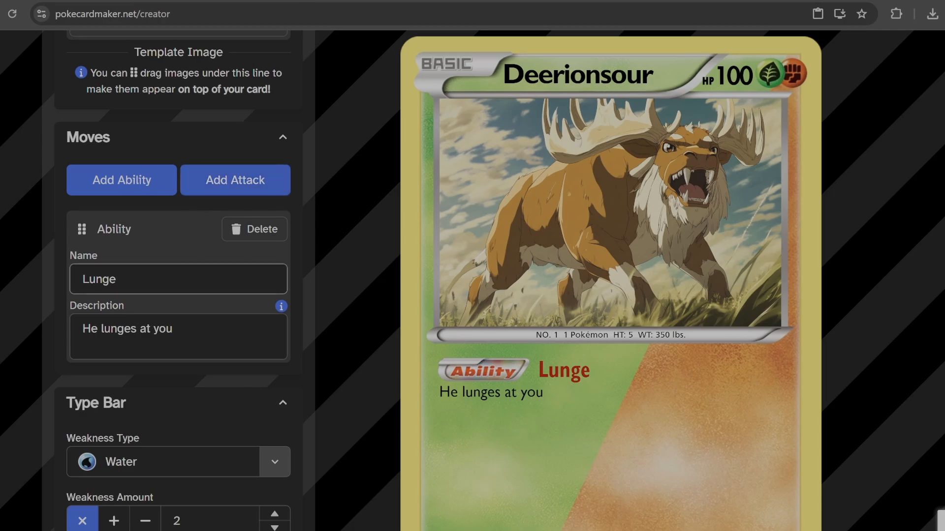
pyautogui.press('BackSpace')
pyautogui.press('BackSpace')
pyautogui.press('BackSpace')
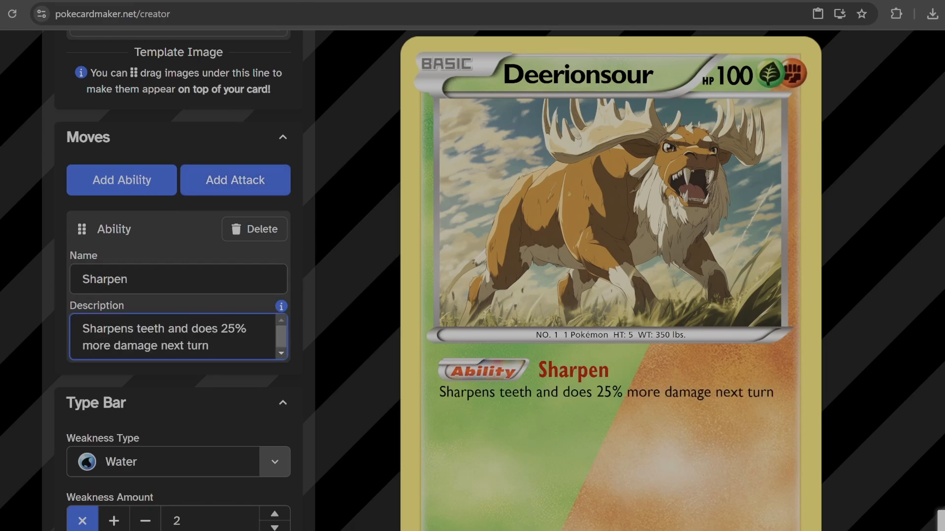
pyautogui.click(324, 337)
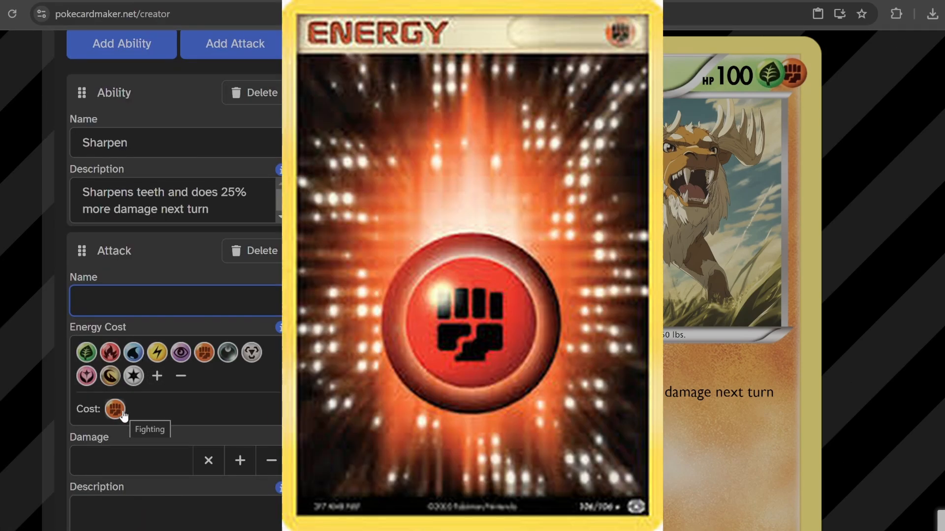
# - Name the attack Bite, give it 40 damage and the description "He bites", and download the card
pyautogui.write('Bite')
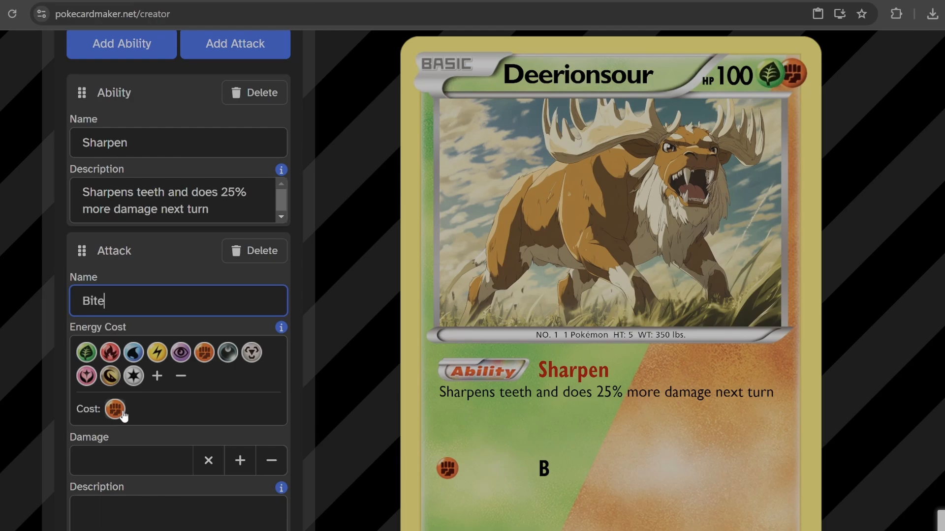
pyautogui.click(129, 461)
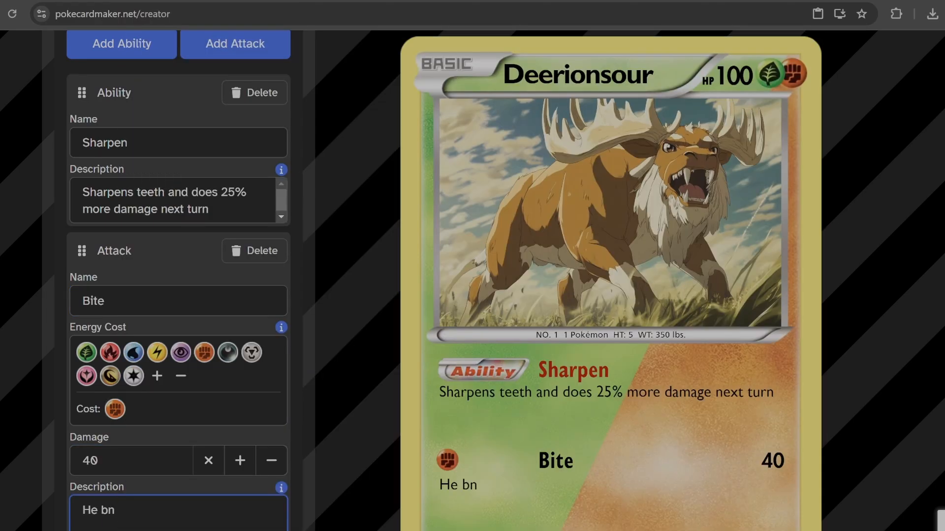
pyautogui.write('tes')
pyautogui.scroll(-10, 469, 444)
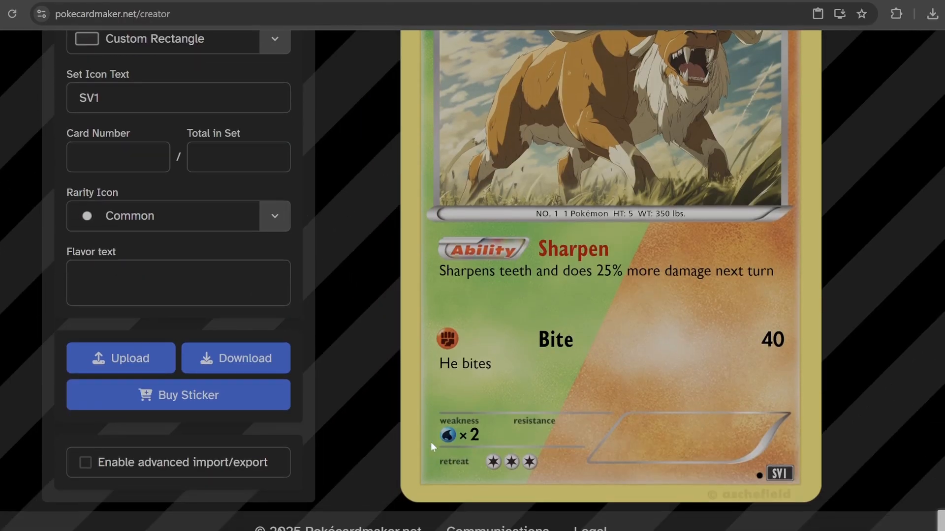
pyautogui.click(255, 368)
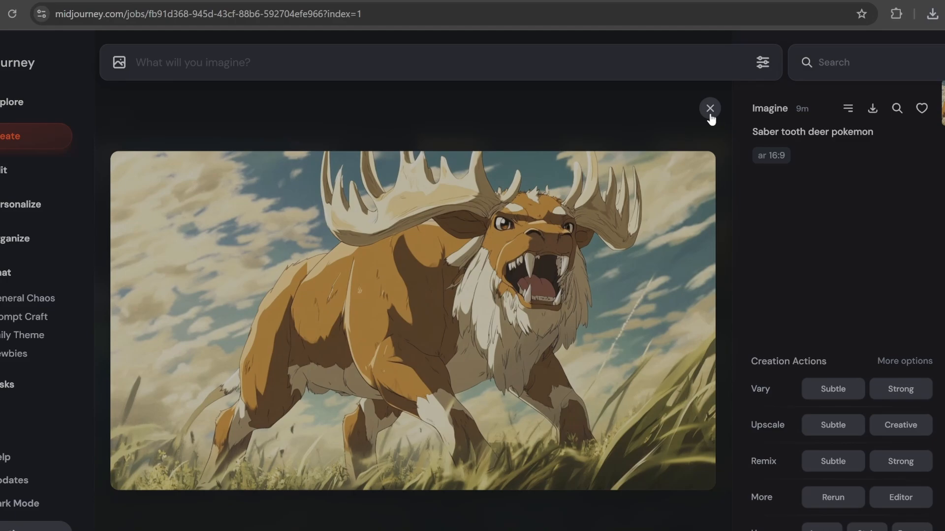
# - Generate images in Midjourney from the prompt "Gigantic number 7 next to a repluica of the titanic pokemon"
pyautogui.click(709, 109)
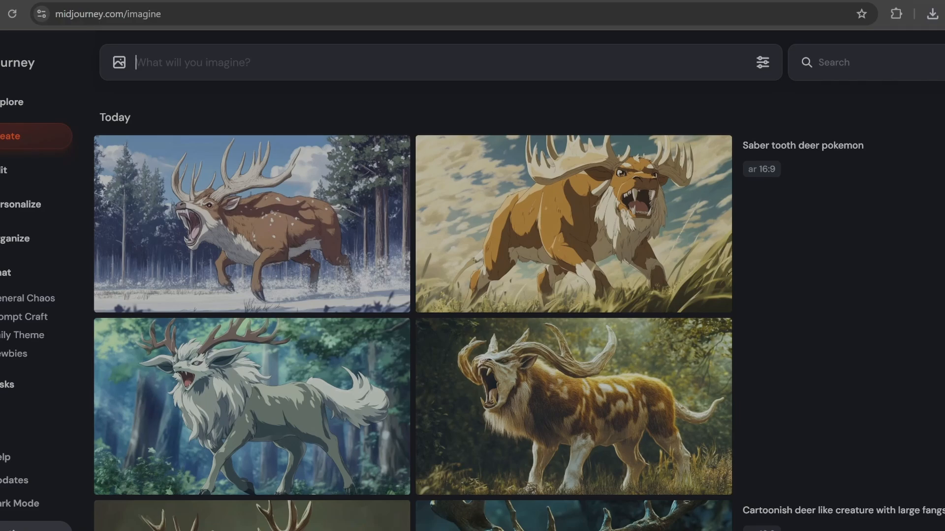
pyautogui.write('Gigantic number 7 next to a repluica of the titanic p')
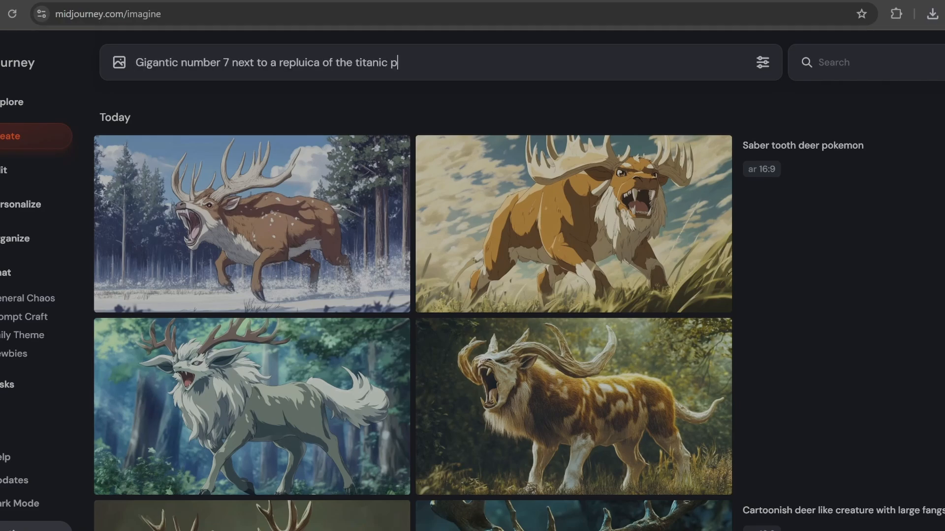
pyautogui.write('okemon')
pyautogui.press('Return')
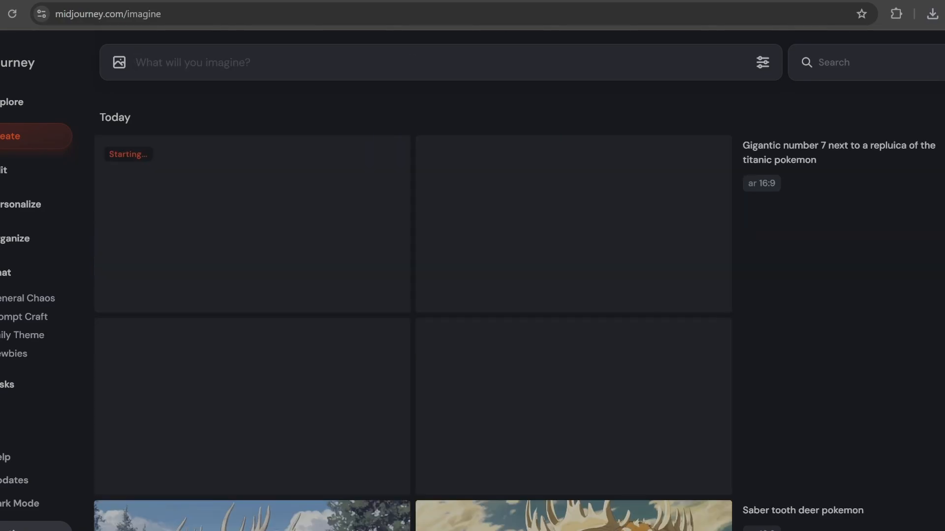
pyautogui.scroll(-3, 787, 259)
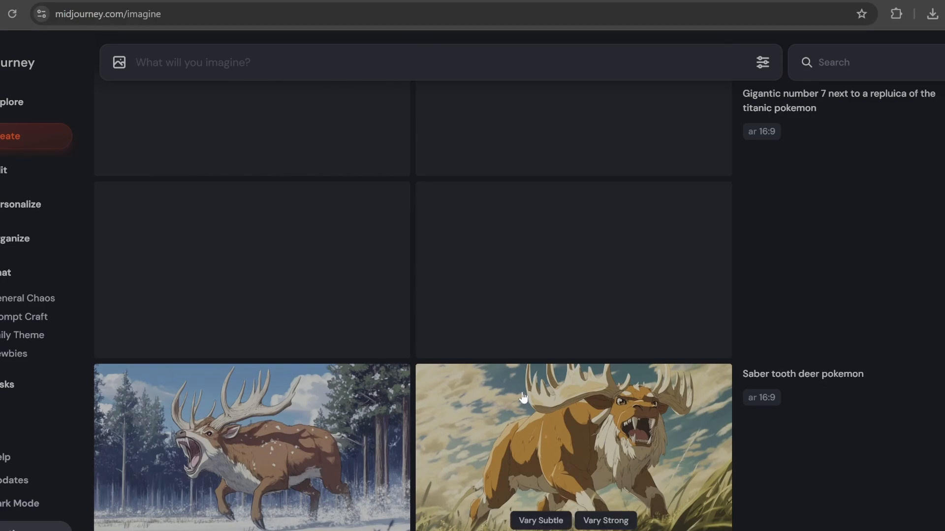
pyautogui.scroll(-2, 489, 386)
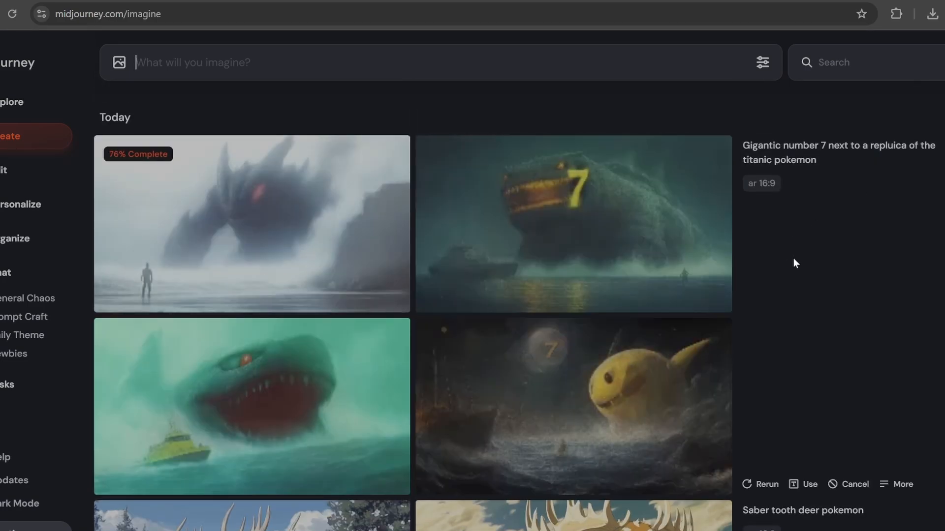
# - Inspect the full-size image of the giant sea creature with the yellow 7, and return to the image overview
pyautogui.click(632, 205)
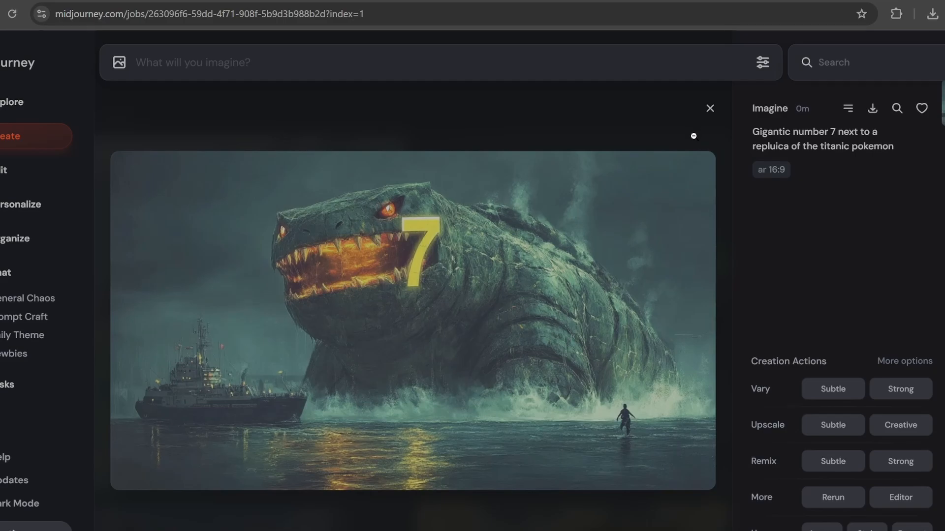
pyautogui.click(711, 108)
pyautogui.click(553, 236)
pyautogui.click(709, 107)
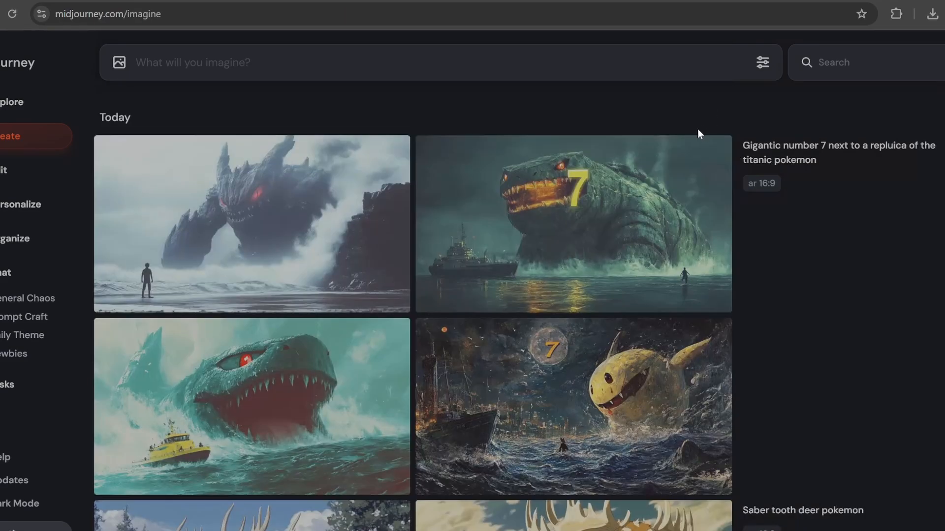
# - Generate images from the prompt "The Gigantic monster shaped like the number 7 attacking a replica of the titanic anime"
pyautogui.write('Monster')
pyautogui.write('shaped like the number 7 attacking a replica of the titanic')
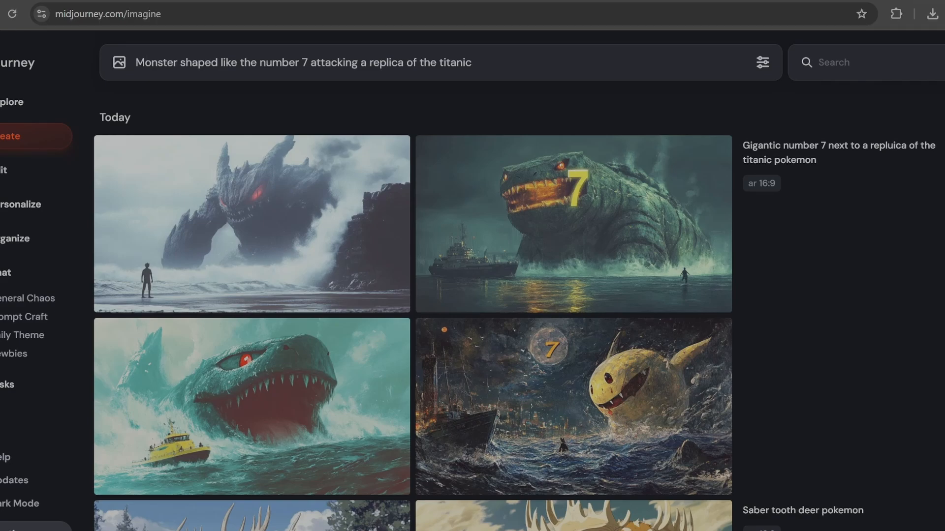
pyautogui.hotkey('ctrl', 'a')
pyautogui.write('The Gigantic monster shaped like the number 7 attacking a replica of the titanic anime')
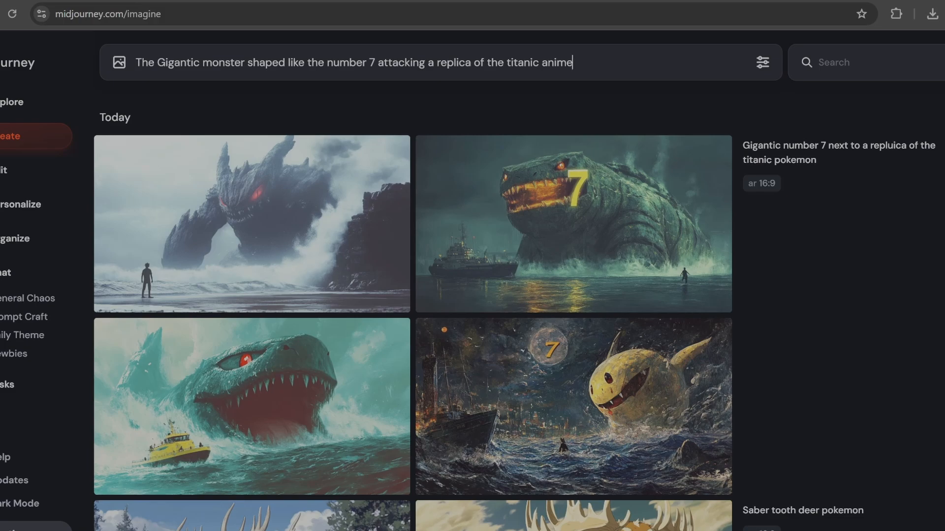
pyautogui.moveTo(249, 210)
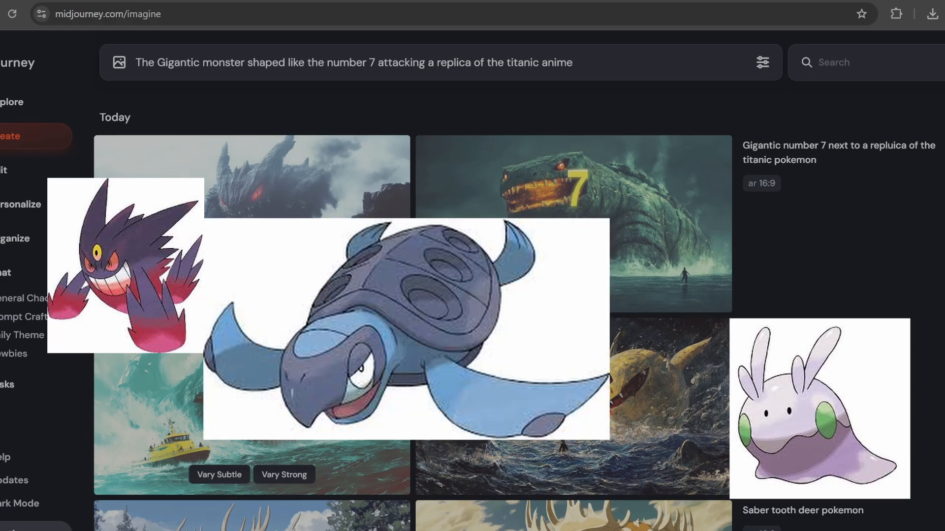
# - Open the image of the green, wide-jawed sea monster looming over the steamship and download it
pyautogui.click(350, 404)
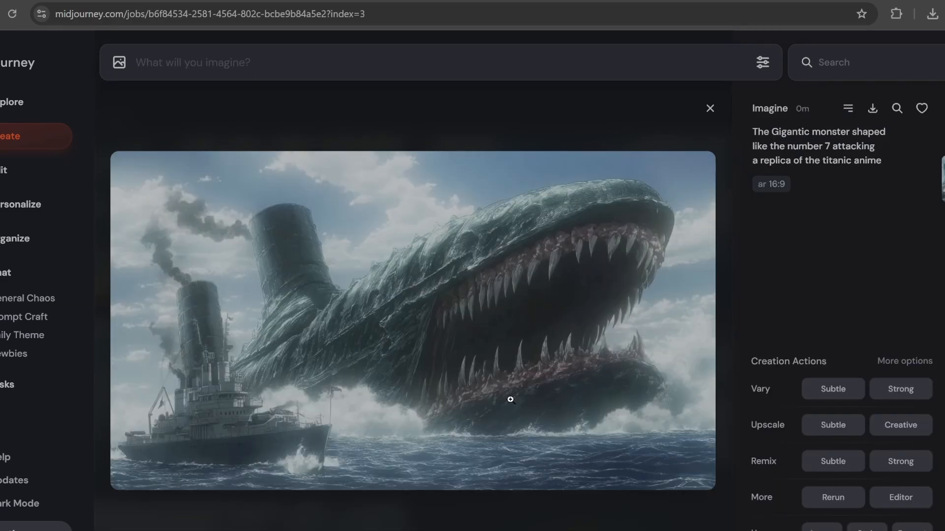
pyautogui.moveTo(788, 134)
pyautogui.click(877, 118)
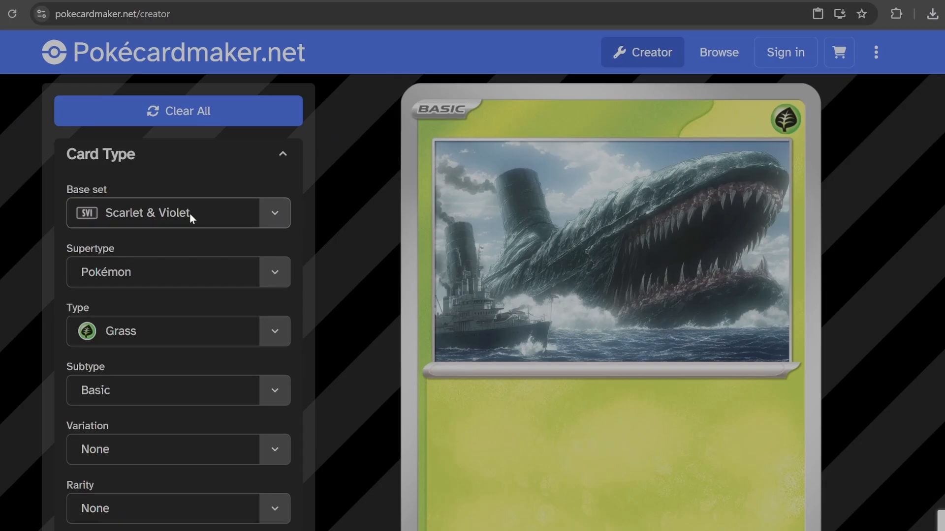
# - Set the type of the new sea monster card to Metal in Pokécardmaker
pyautogui.scroll(-2, 190, 214)
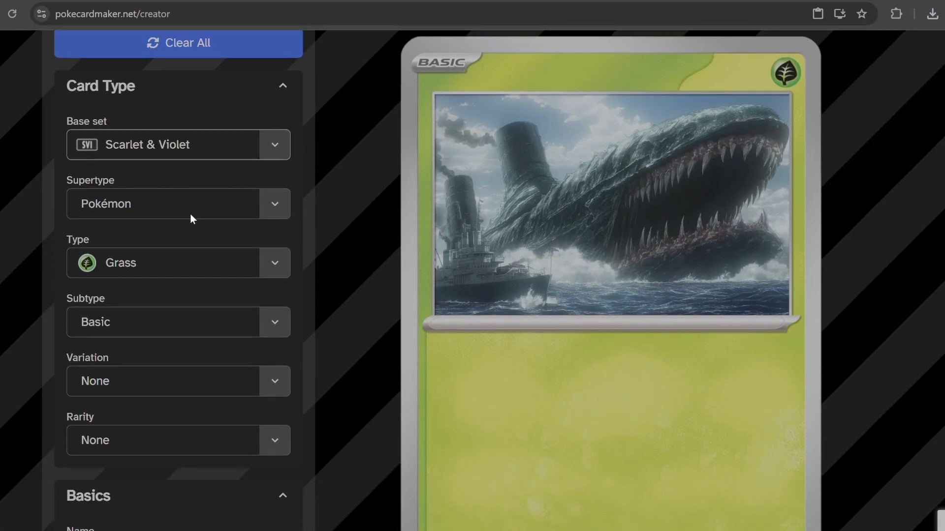
pyautogui.click(283, 261)
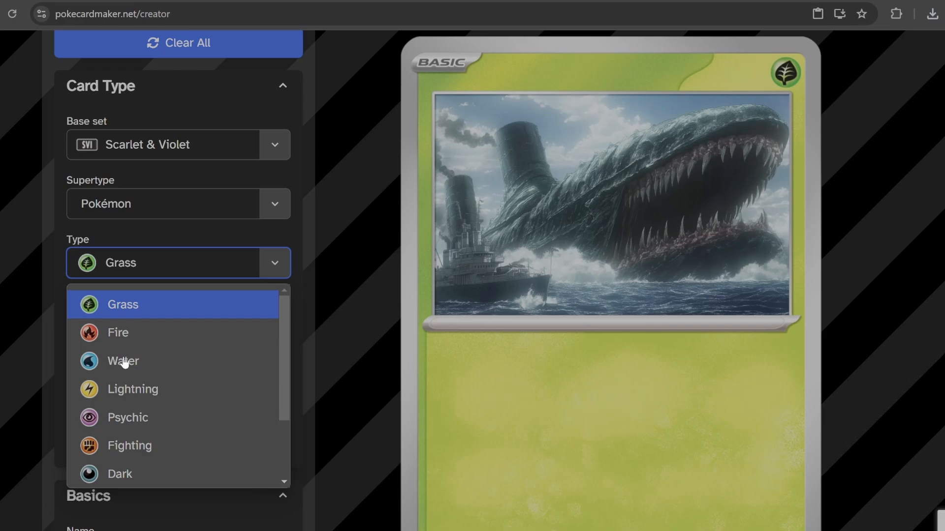
pyautogui.scroll(-2, 125, 362)
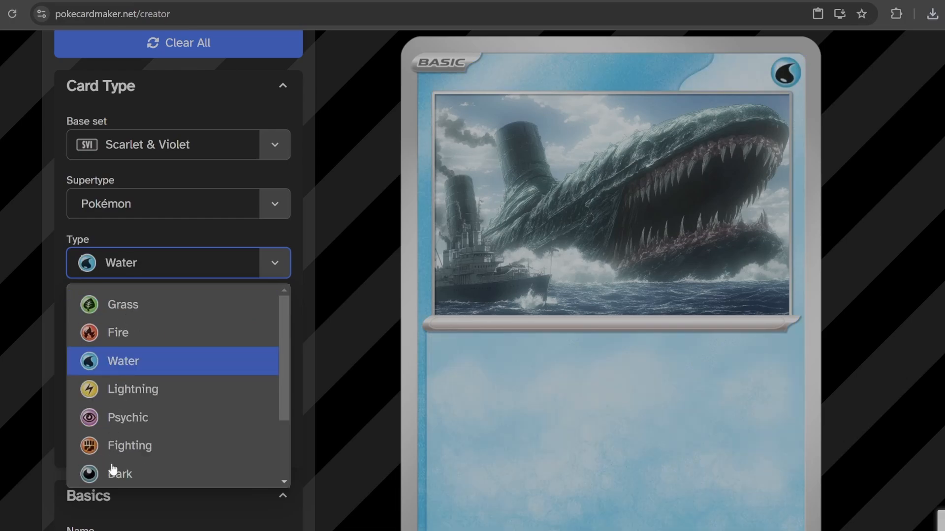
pyautogui.scroll(-2, 112, 467)
pyautogui.click(117, 418)
# - Try the ex (Stage 2) subtype on the card
pyautogui.click(232, 321)
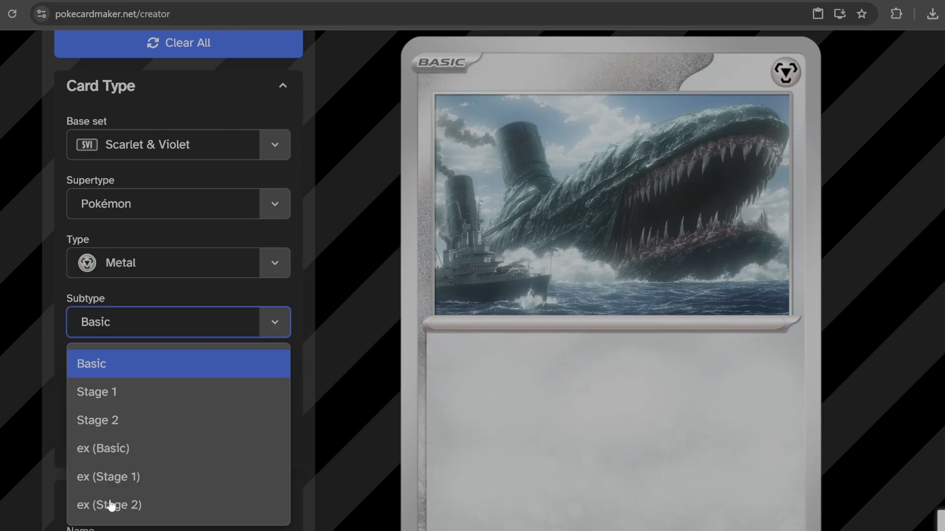
pyautogui.click(111, 505)
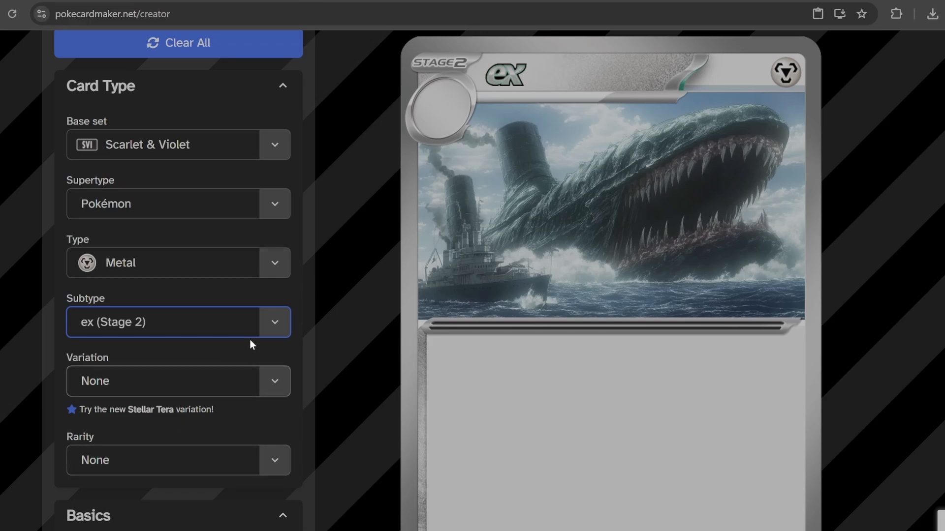
pyautogui.click(276, 310)
pyautogui.click(209, 390)
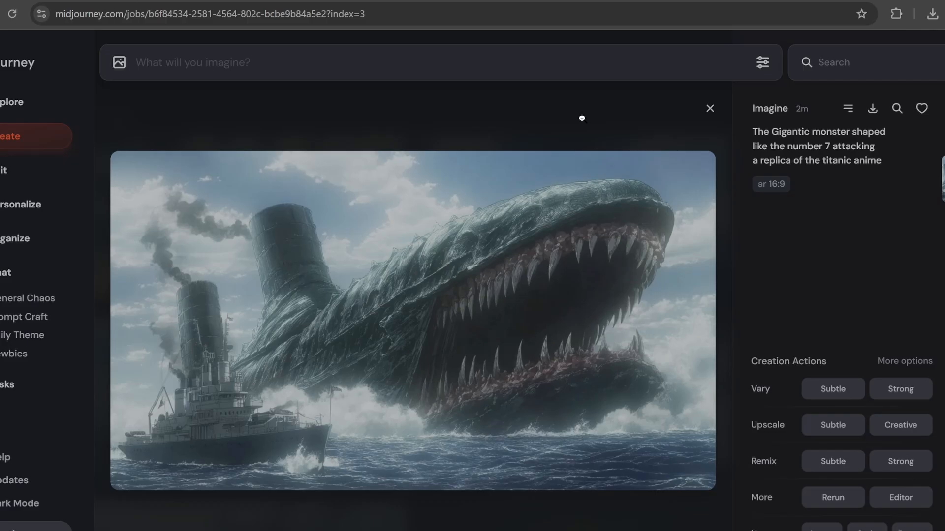
# - Close the opened sea monster image in Midjourney and look through the generated images
pyautogui.click(723, 104)
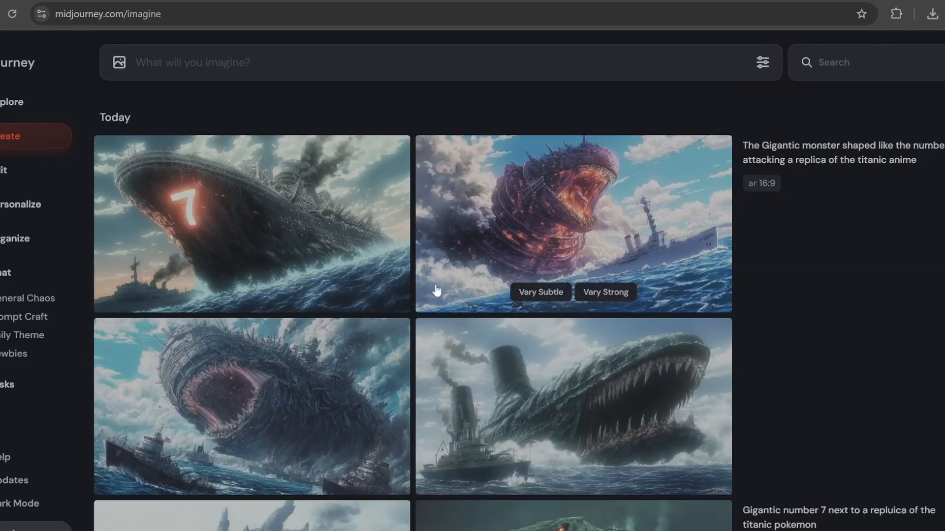
pyautogui.scroll(-3, 436, 291)
pyautogui.scroll(-5, 407, 274)
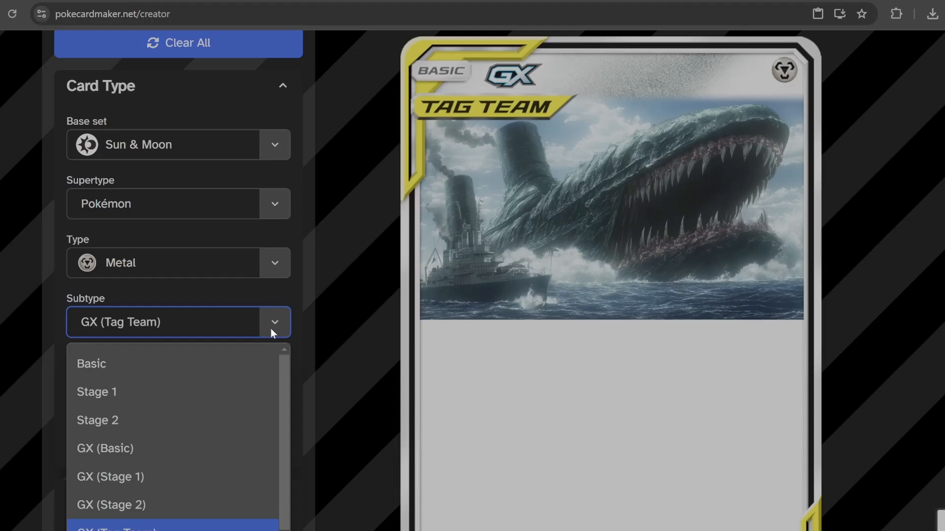
# - Set the card's weakness type to Lightning in Pokécardmaker
pyautogui.click(273, 326)
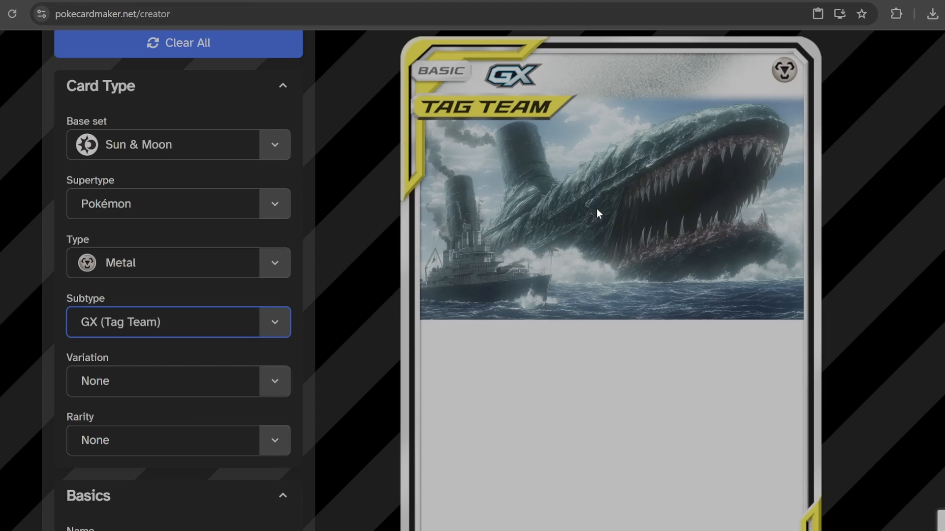
pyautogui.scroll(-20, 353, 273)
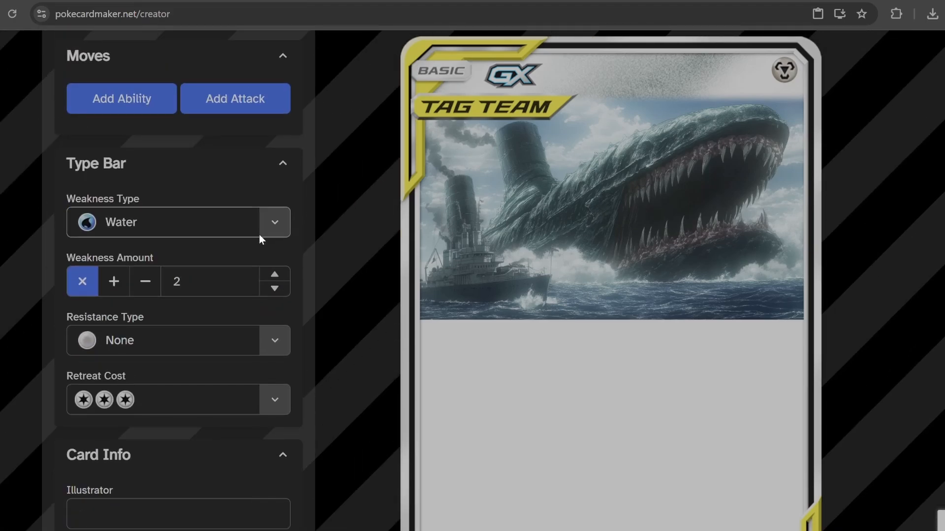
pyautogui.click(276, 229)
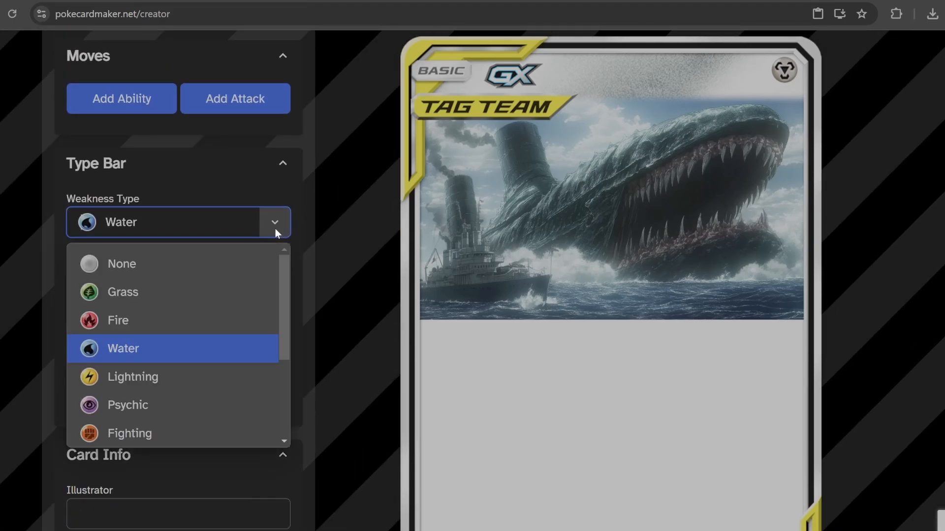
pyautogui.click(131, 377)
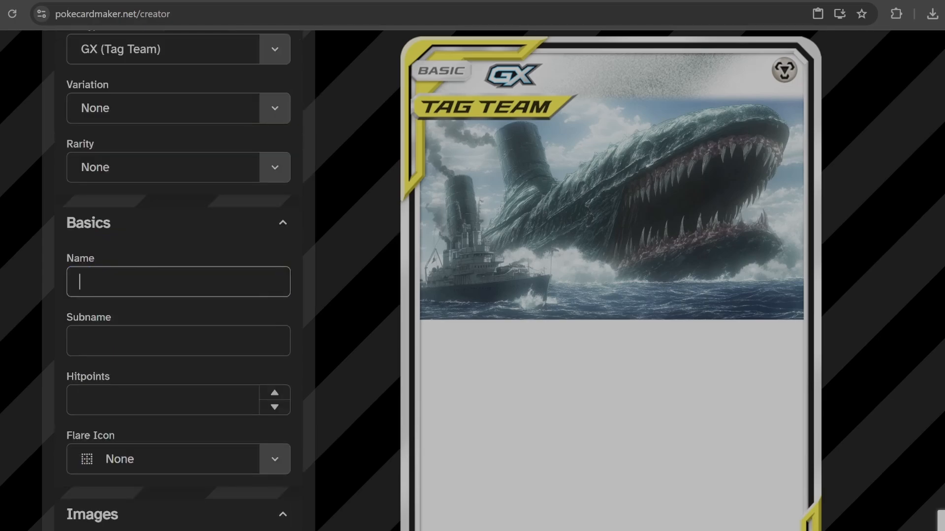
# - Name the card "Number Seven" and give it the subname "The Gigantic"
pyautogui.write('Number Seven')
pyautogui.press('Tab')
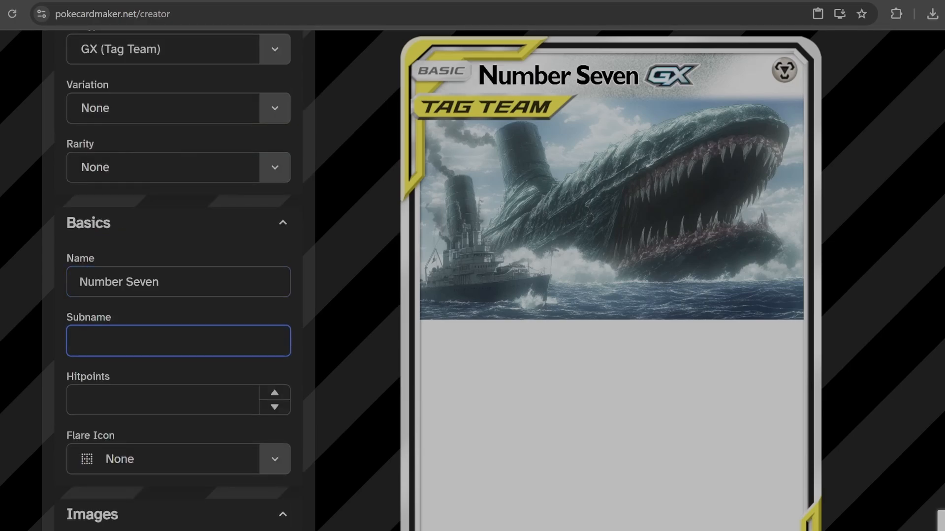
pyautogui.write('The Gigantic')
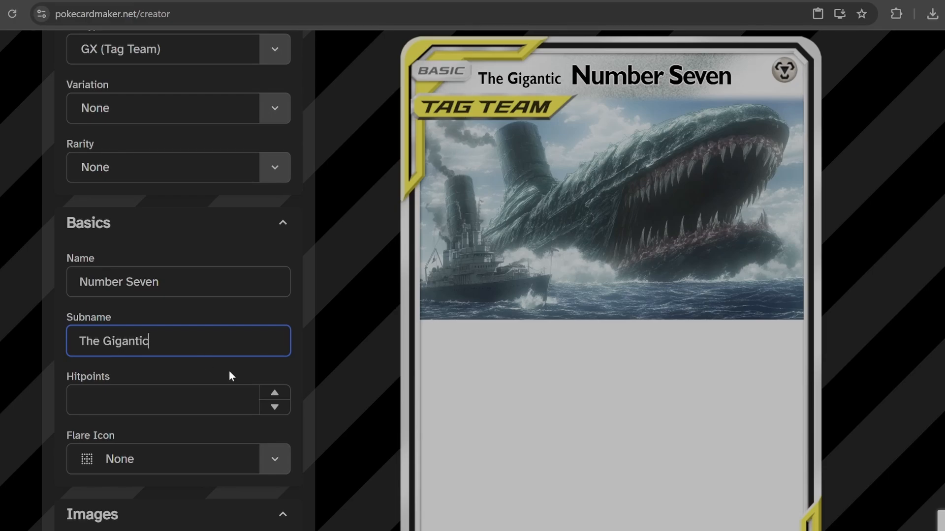
# - Set the card's hitpoints to 1
pyautogui.click(231, 399)
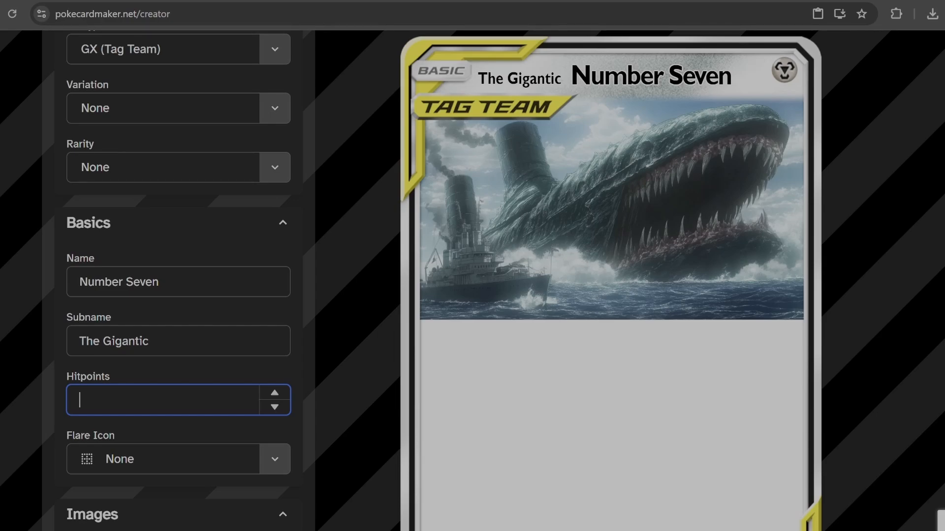
pyautogui.write('1000')
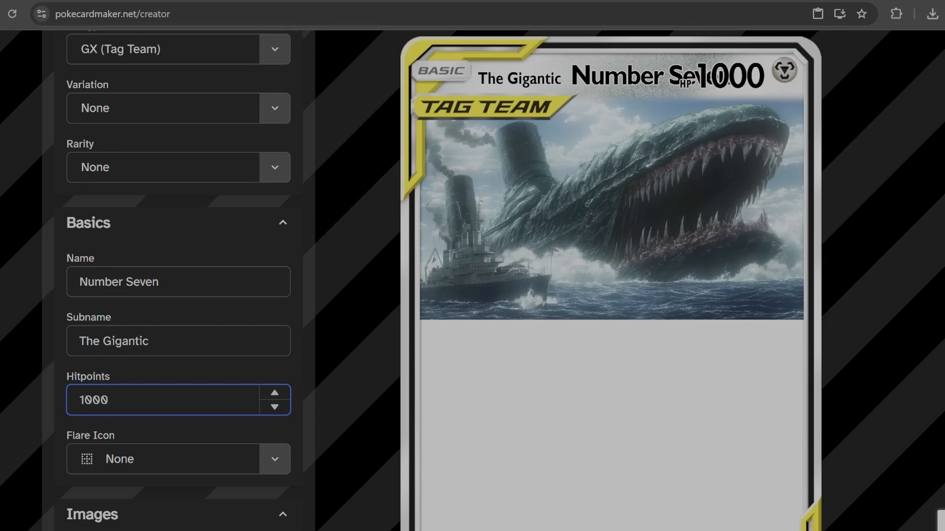
pyautogui.press('BackSpace')
pyautogui.press('BackSpace')
pyautogui.press('BackSpace')
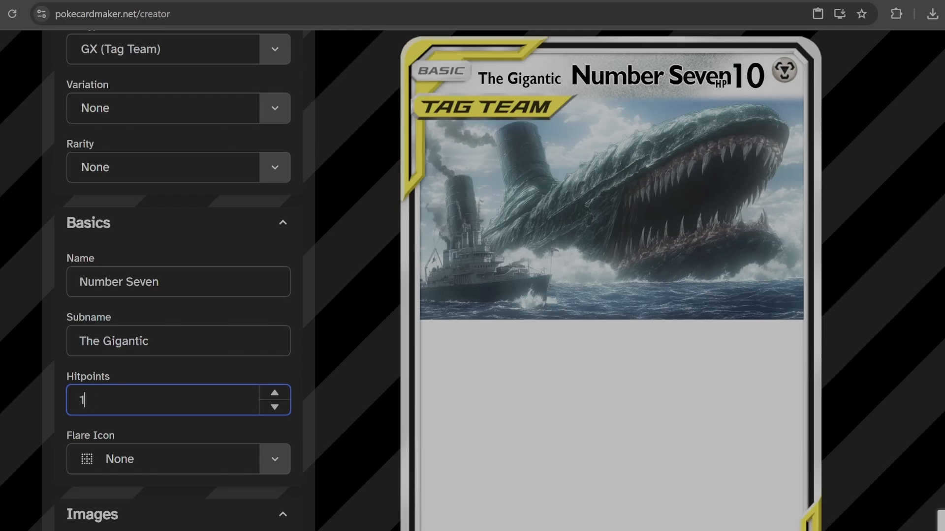
pyautogui.write('2')
pyautogui.press('BackSpace')
# - Change the card's name to "Number 7" and set its Sword & Shield subtype to VStar
pyautogui.click(170, 282)
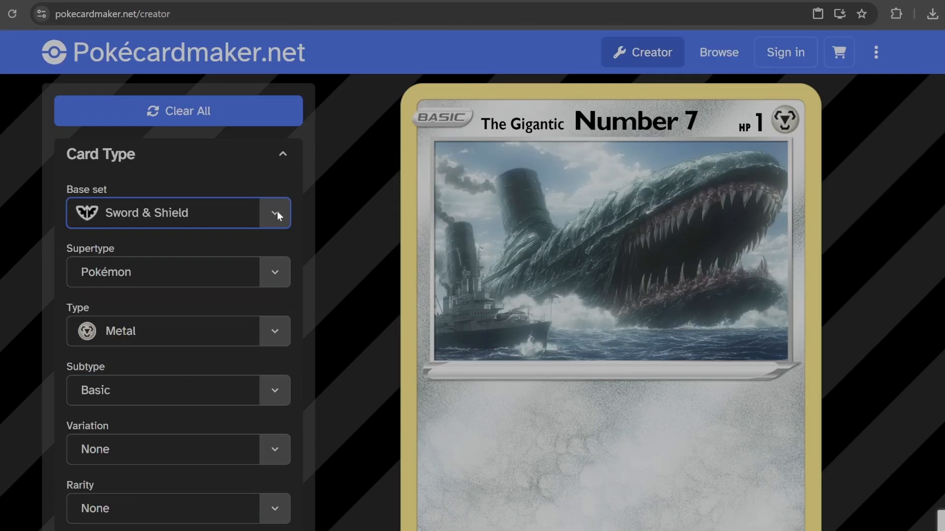
pyautogui.click(275, 387)
pyautogui.click(189, 433)
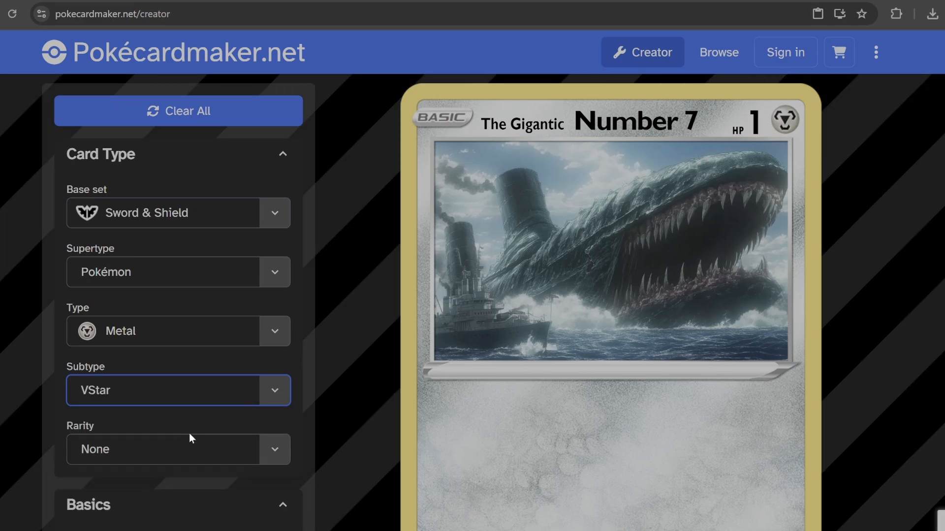
# - Change the Number 7 card's subtype to VMax
pyautogui.scroll(-2, 381, 217)
pyautogui.scroll(2, 381, 217)
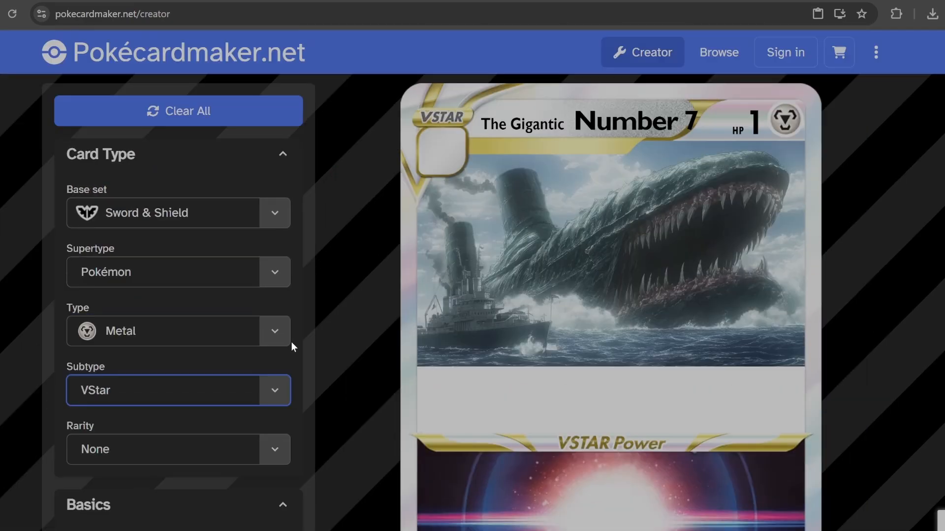
pyautogui.click(276, 389)
pyautogui.scroll(-2, 219, 433)
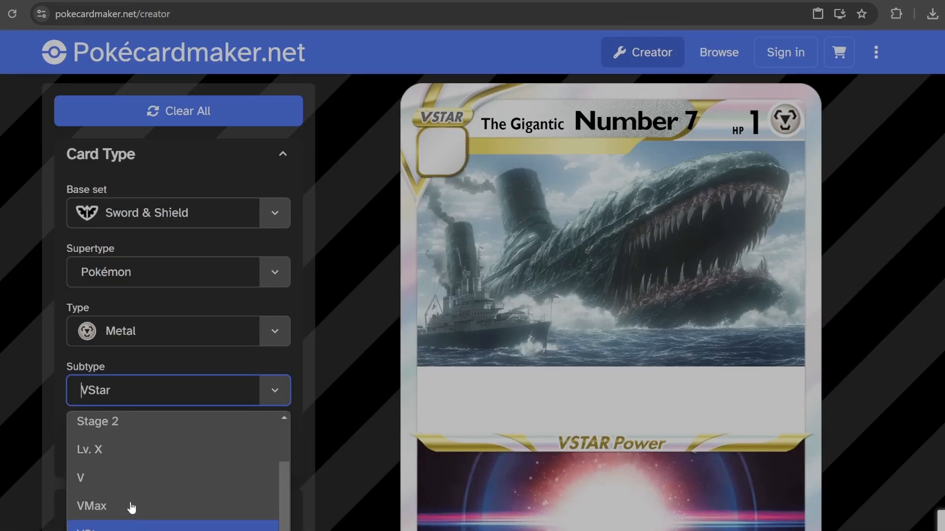
pyautogui.click(122, 511)
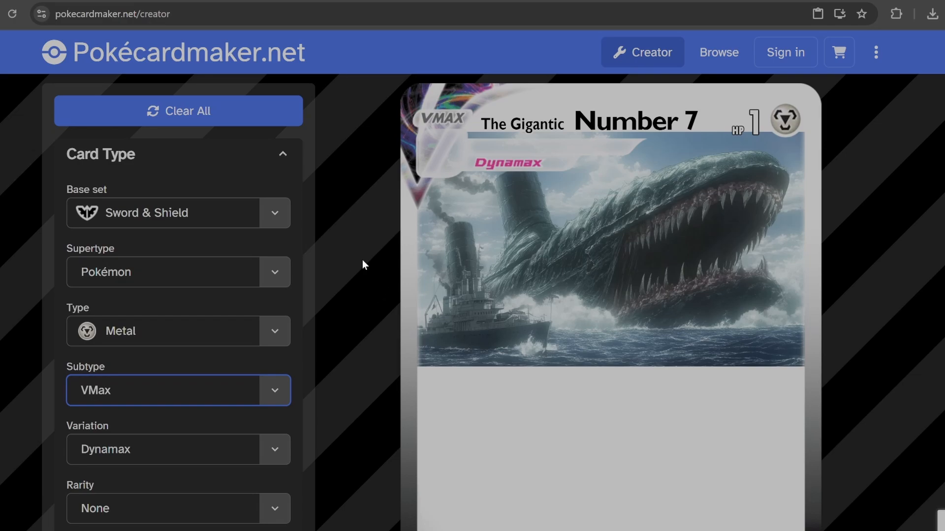
# - Switch the card to the X & Y / Black & White base set with Water dual type and the Mega EX subtype
pyautogui.click(275, 391)
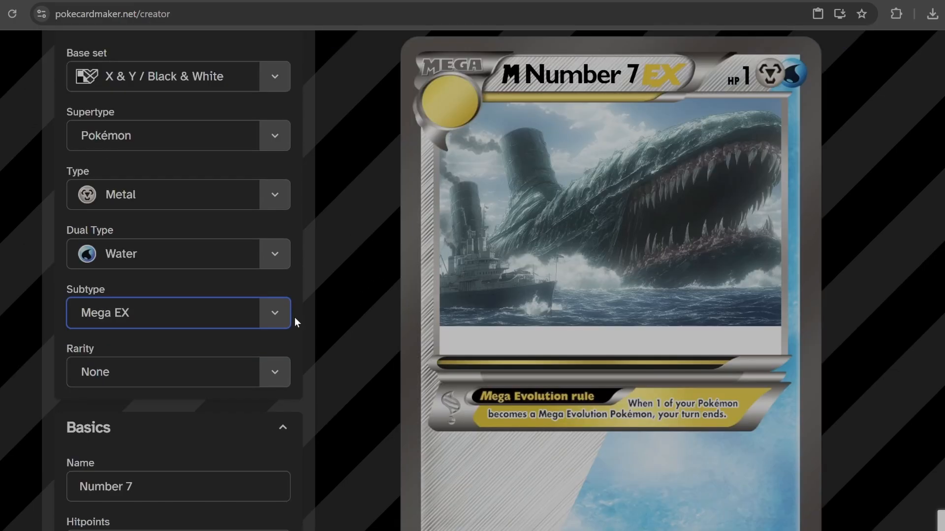
pyautogui.click(284, 317)
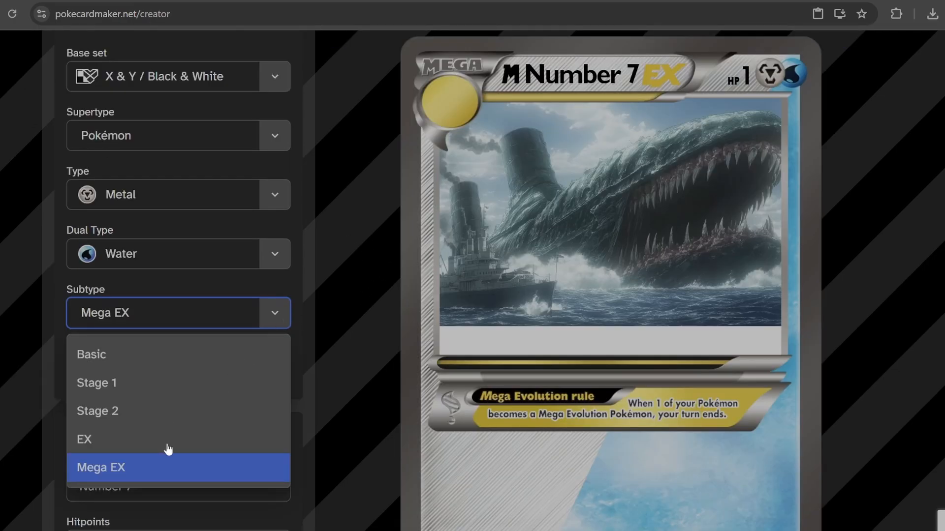
pyautogui.click(312, 318)
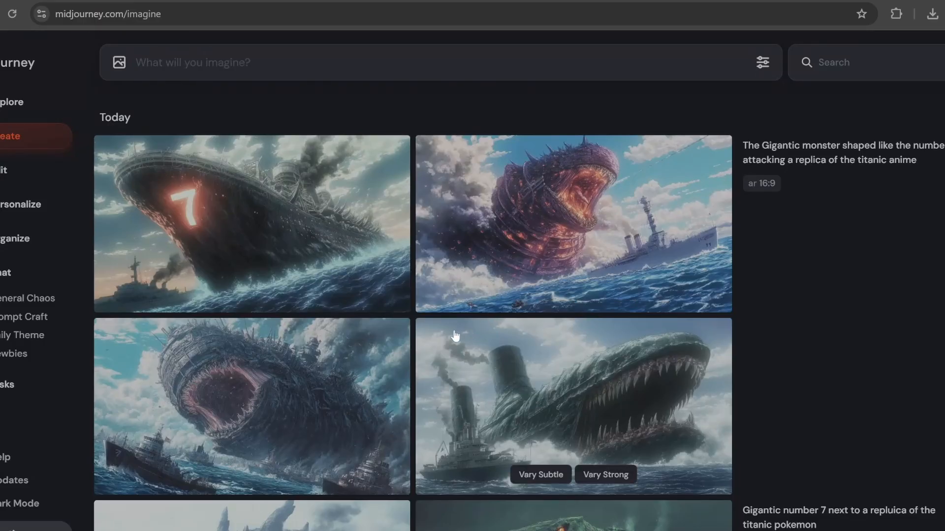
pyautogui.scroll(-3, 456, 315)
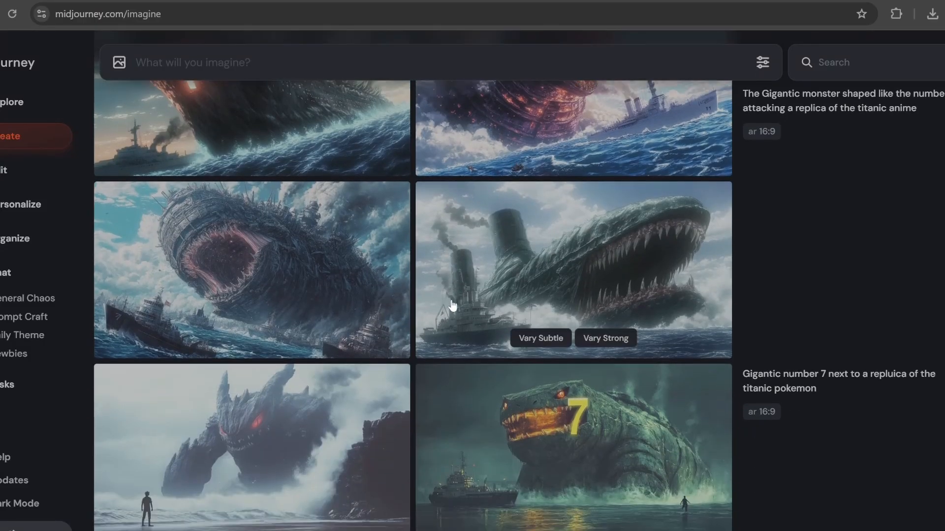
pyautogui.scroll(3, 386, 348)
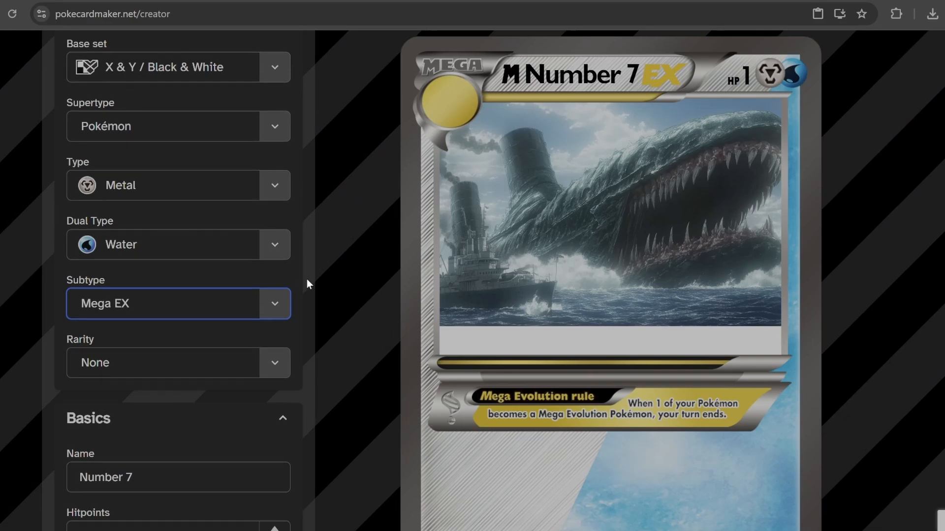
# - Try to set the card's hitpoints to 1000
pyautogui.scroll(-5, 306, 279)
pyautogui.click(147, 205)
pyautogui.write('000')
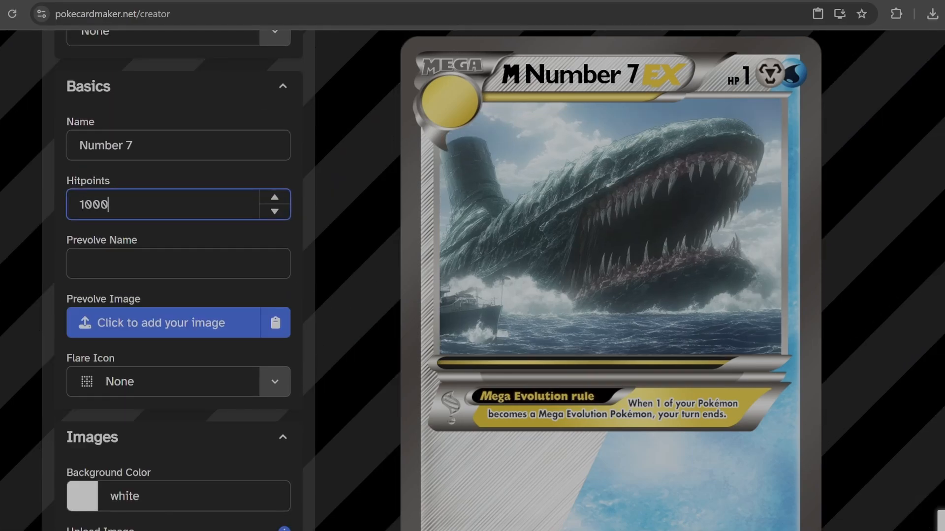
pyautogui.click(344, 225)
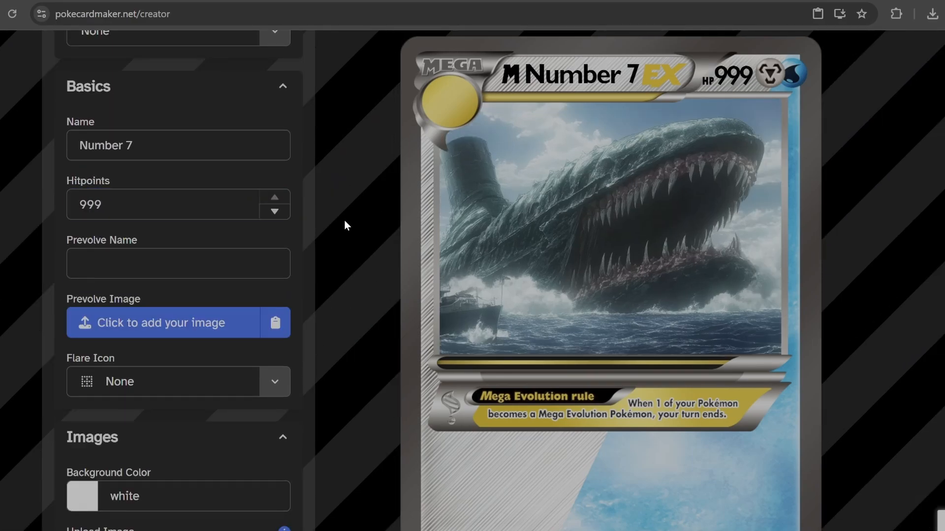
# - Set the card's hitpoints to 800 and its prevolve name to "The Gigantic"
pyautogui.click(253, 209)
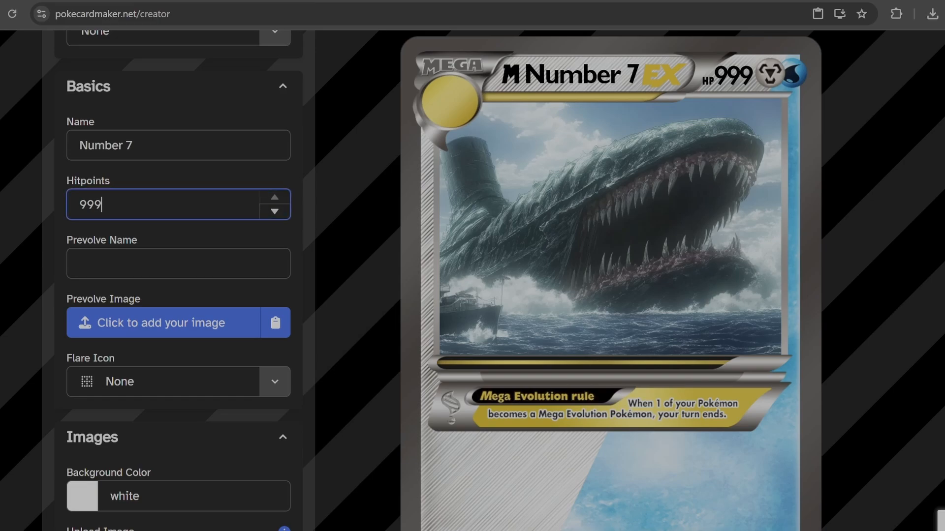
pyautogui.press('BackSpace')
pyautogui.press('BackSpace')
pyautogui.press('BackSpace')
pyautogui.write('800')
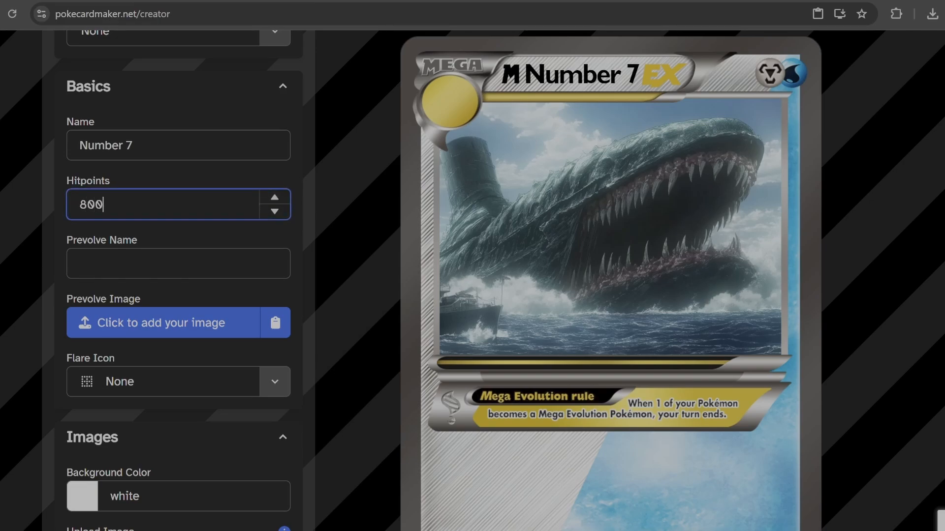
pyautogui.click(328, 217)
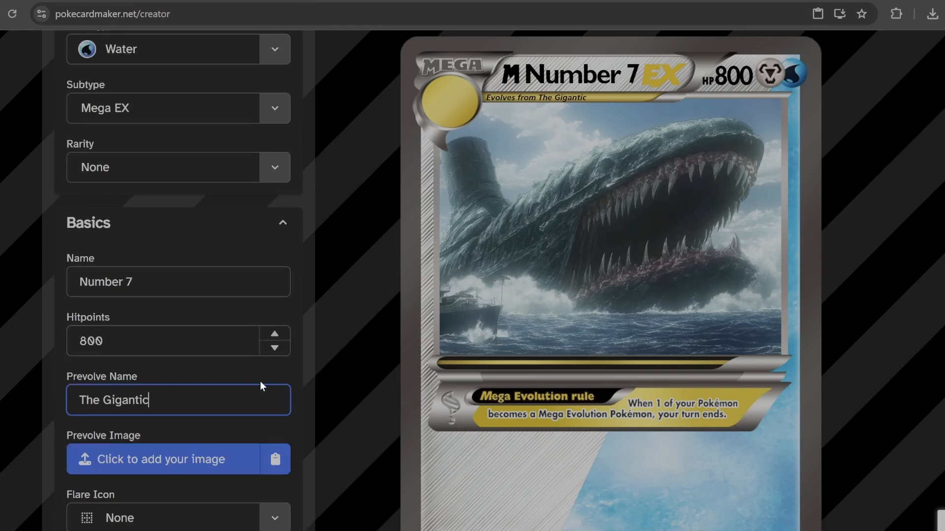
pyautogui.click(334, 341)
# - Give the card an ability named "Repeat" with the description "Repeat the last move you did"
pyautogui.scroll(-3, 336, 340)
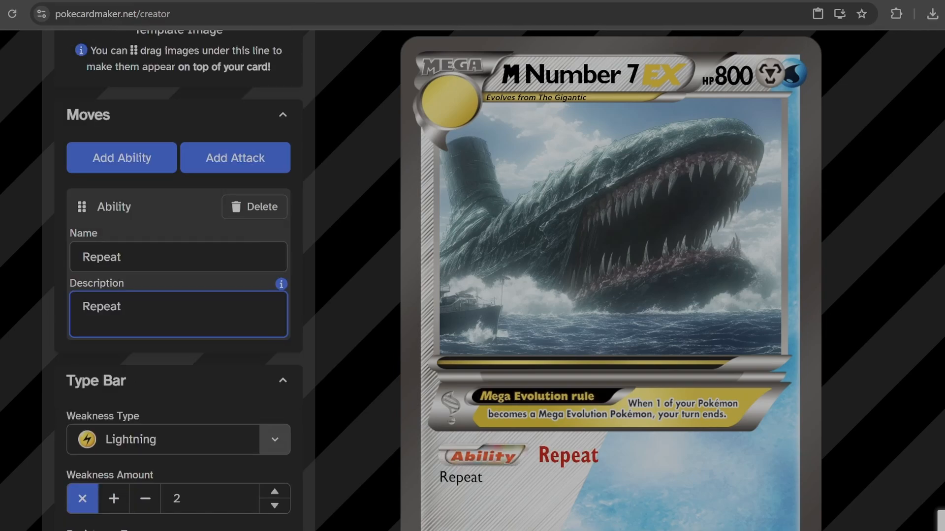
pyautogui.write('the last move you did')
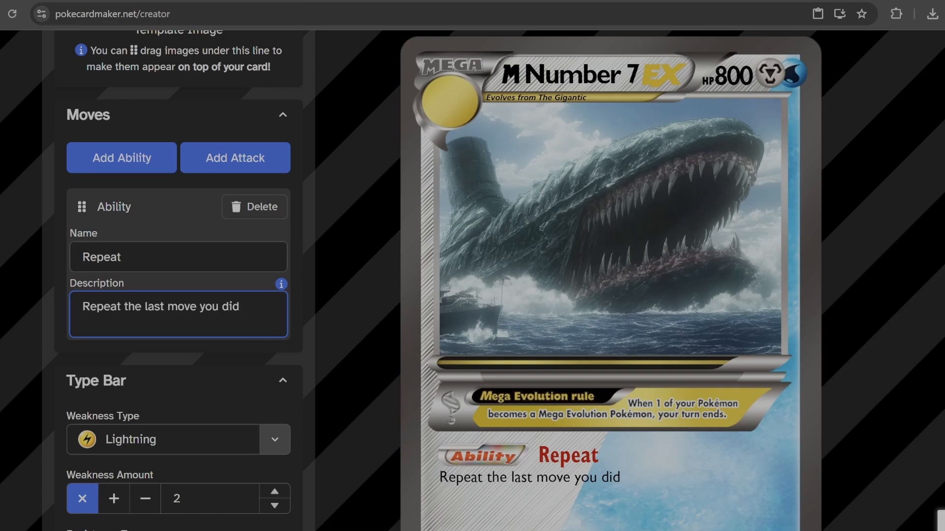
# - Add an attack named "Swim" with a Water energy cost
pyautogui.click(218, 164)
pyautogui.scroll(-1, 219, 276)
pyautogui.click(212, 347)
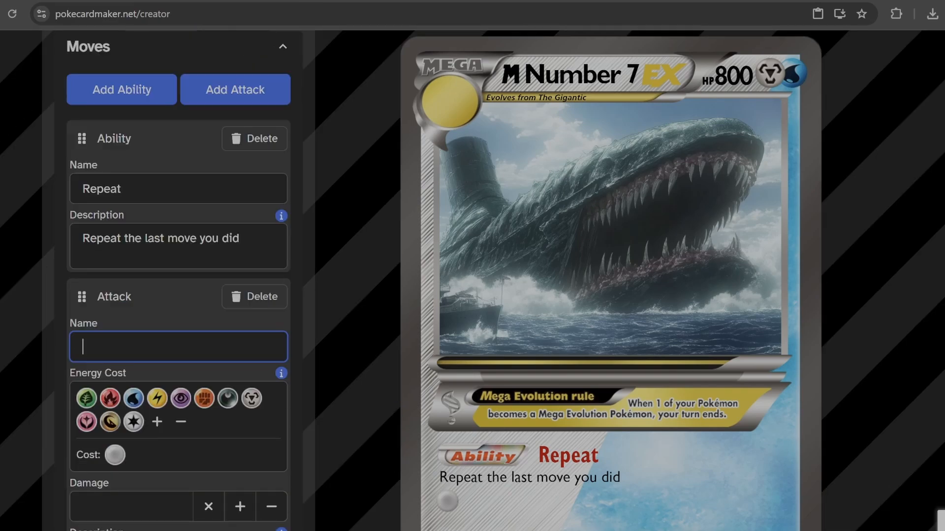
pyautogui.write('Walk')
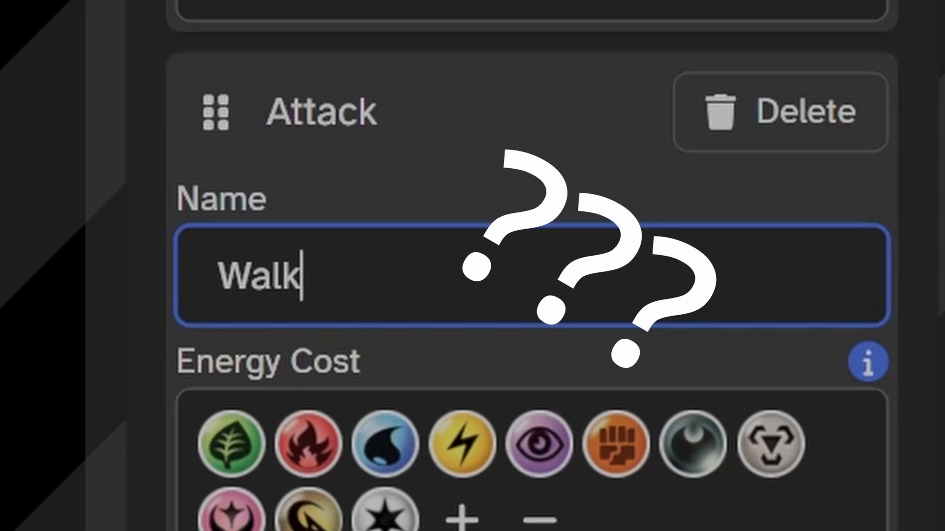
pyautogui.press('BackSpace')
pyautogui.press('BackSpace')
pyautogui.press('BackSpace')
pyautogui.press('BackSpace')
pyautogui.write('Swim')
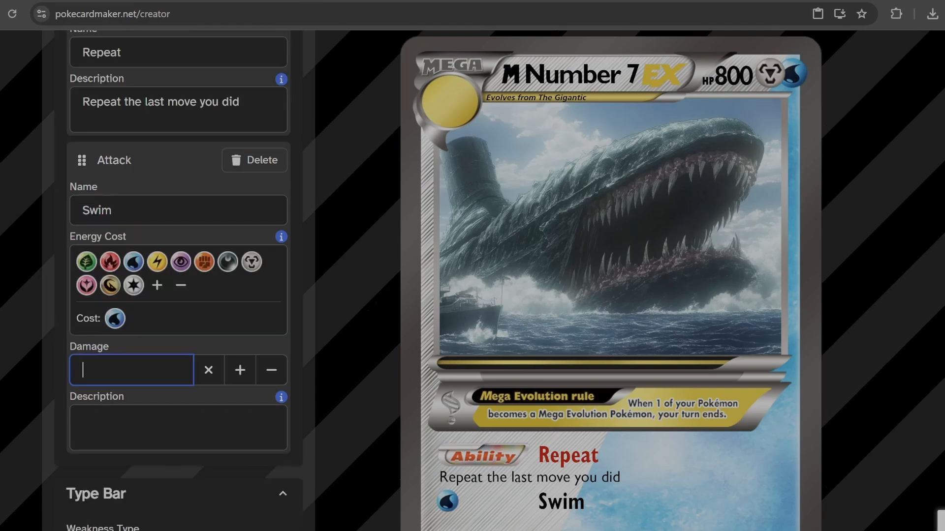
# - Set the Swim attack's damage to 200 and its description to "He swims into you"
pyautogui.write('100')
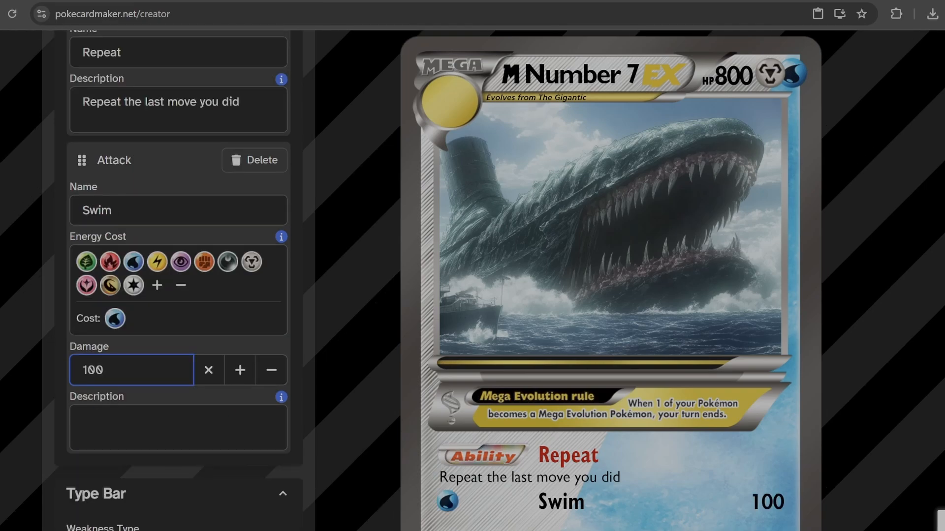
pyautogui.click(178, 427)
pyautogui.click(131, 370)
pyautogui.press('BackSpace')
pyautogui.press('BackSpace')
pyautogui.press('BackSpace')
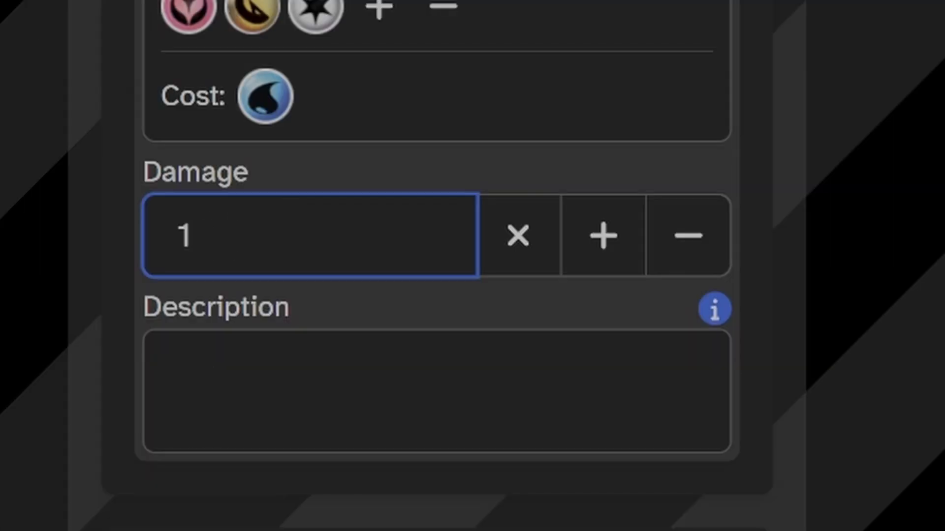
pyautogui.write('200')
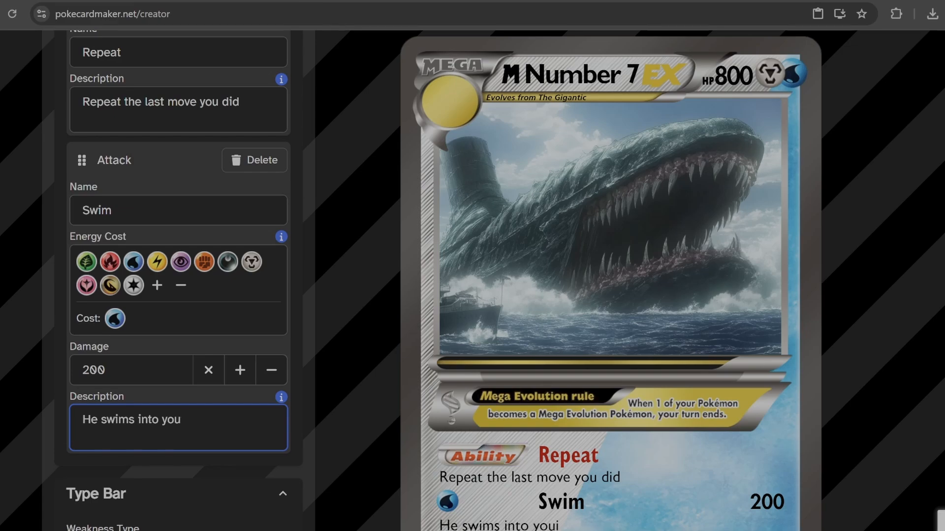
# - Try raising the Lightning weakness amount to 9 or more, and return it to 2
pyautogui.scroll(-1, 494, 389)
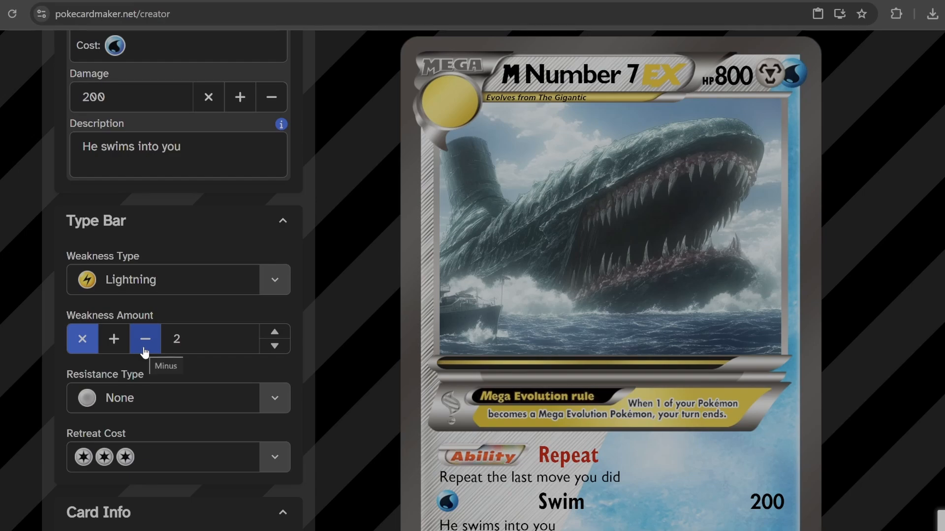
pyautogui.click(275, 333)
pyautogui.click(275, 334)
pyautogui.click(276, 333)
pyautogui.click(275, 333)
pyautogui.click(275, 334)
pyautogui.click(275, 334)
pyautogui.click(276, 334)
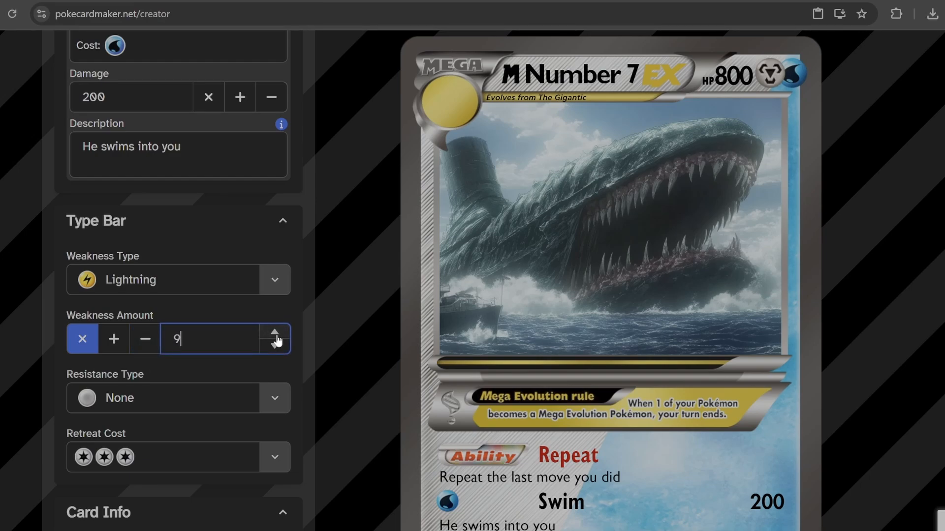
pyautogui.click(276, 334)
pyautogui.click(275, 333)
pyautogui.click(278, 347)
# - Set the card's resistance type to Fire
pyautogui.click(216, 399)
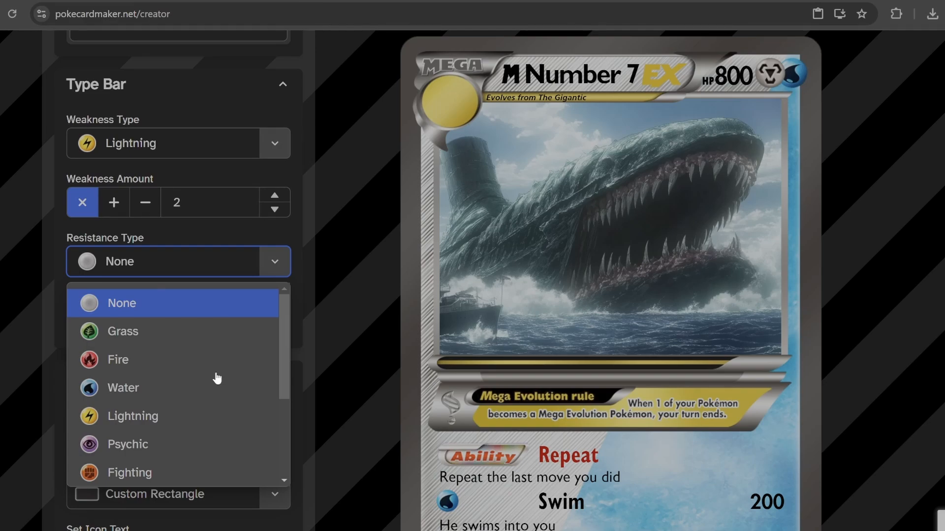
pyautogui.click(126, 360)
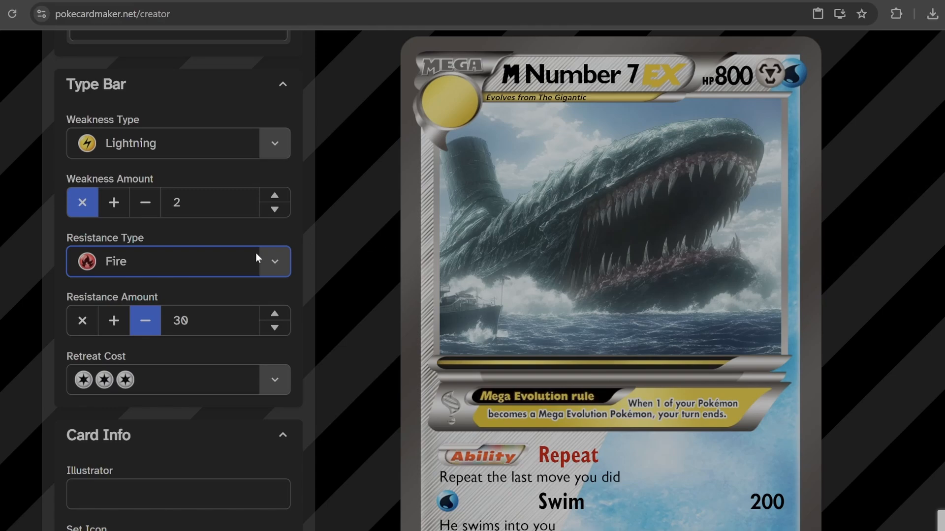
# - Take the round-mouthed sea monster image from Midjourney and add it as the card's prevolve image in Pokécardmaker
pyautogui.scroll(12, 185, 247)
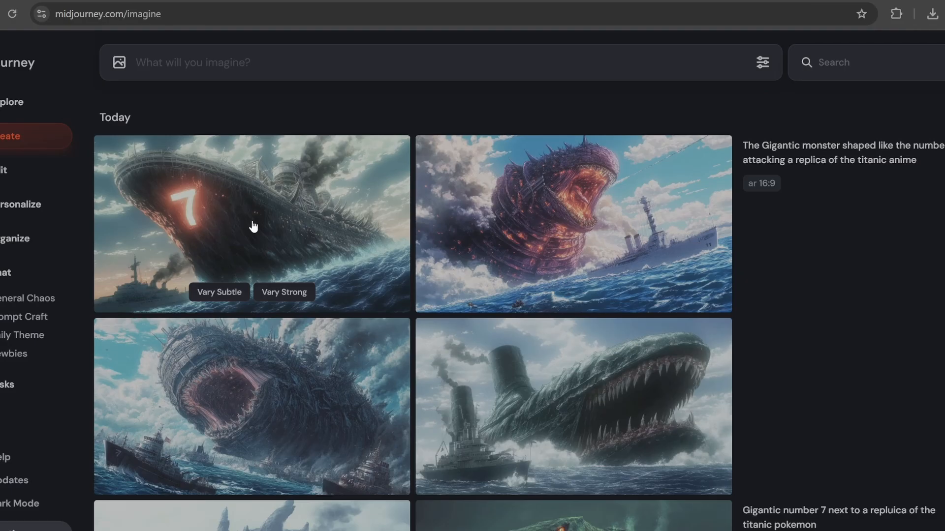
pyautogui.click(253, 226)
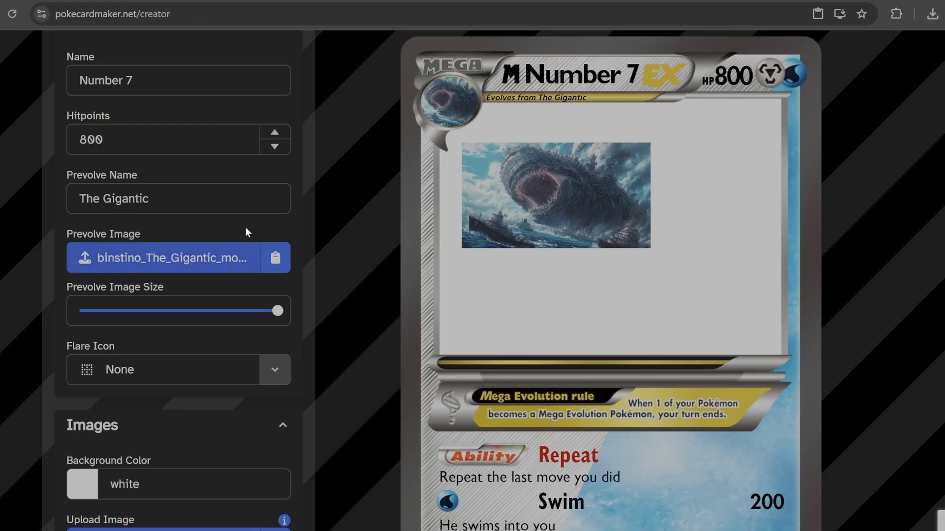
# - Restore the green sea monster artwork in the card's main picture frame and check the whole card
pyautogui.scroll(-10, 242, 184)
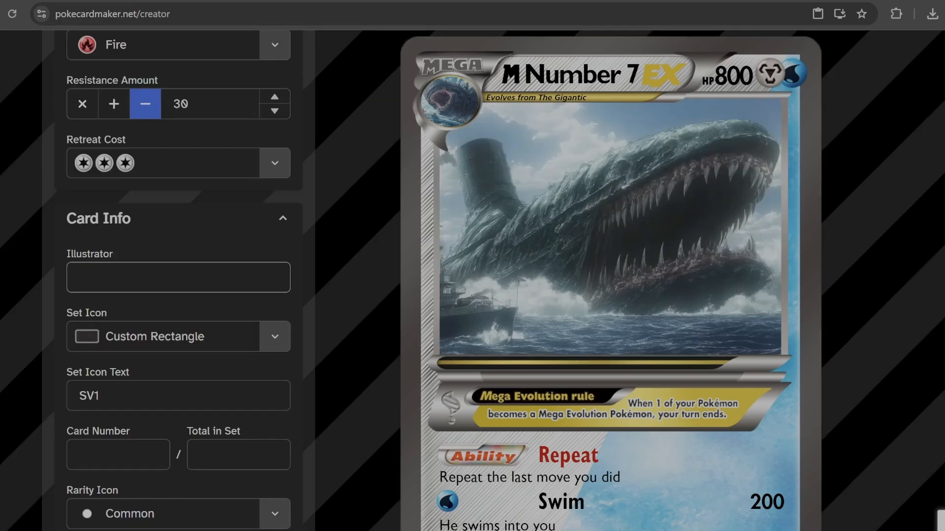
pyautogui.scroll(-6, 214, 285)
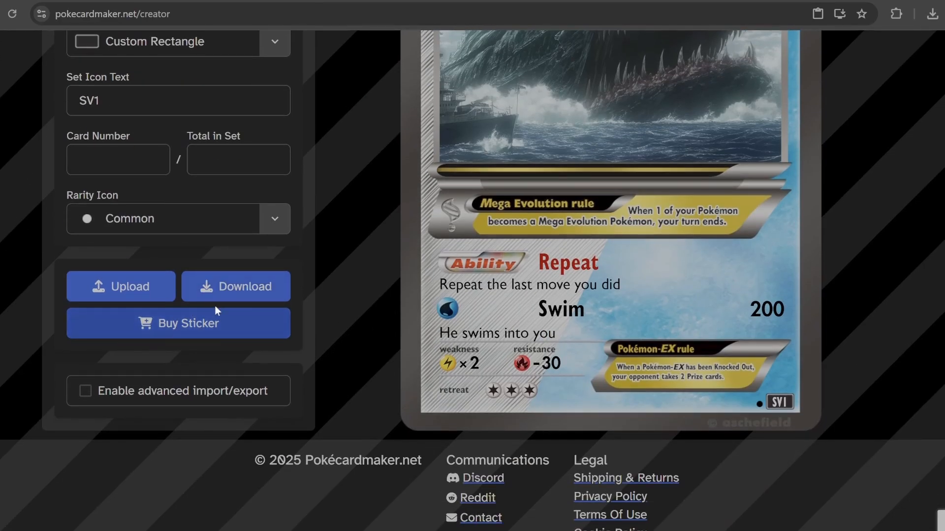
pyautogui.scroll(7, 214, 306)
pyautogui.scroll(-6, 649, 250)
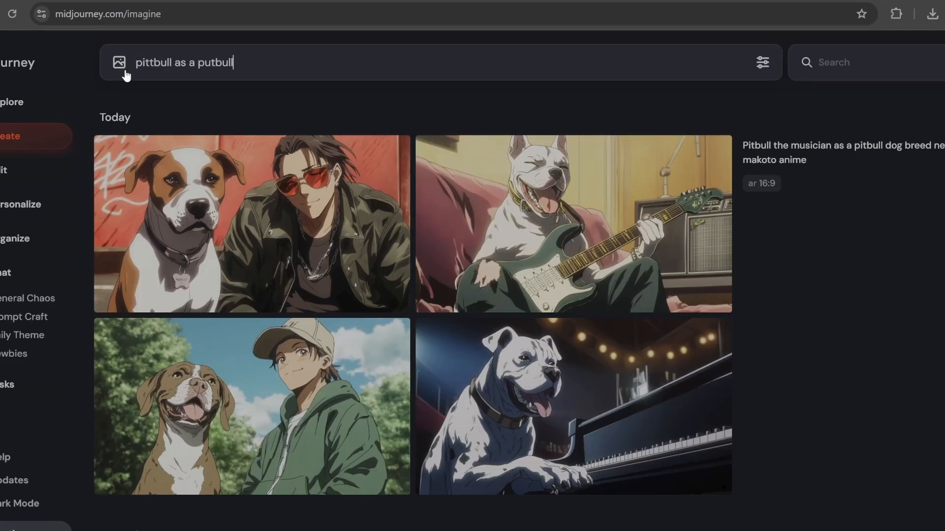
# - Generate Midjourney images from the prompt "pittbull as a putbull" and open the brown dog portrait with suit and bow tie
pyautogui.press('Return')
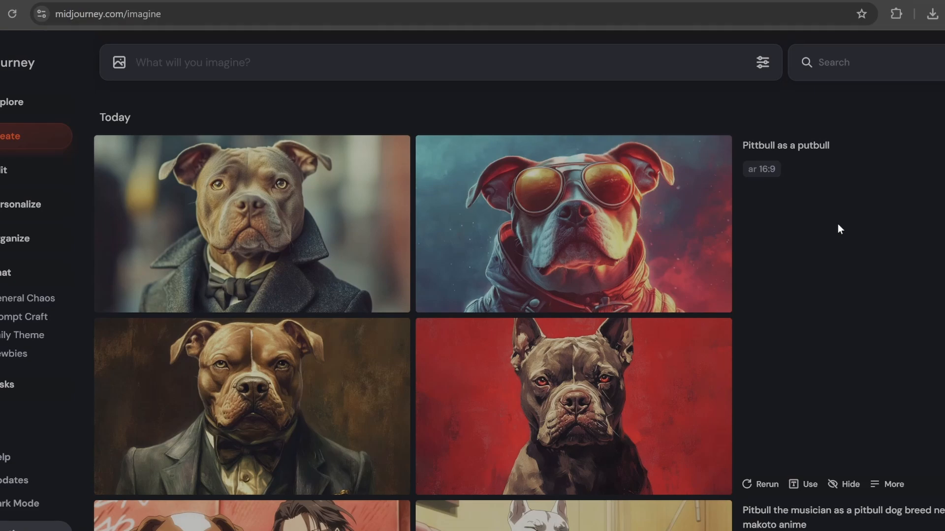
pyautogui.click(217, 364)
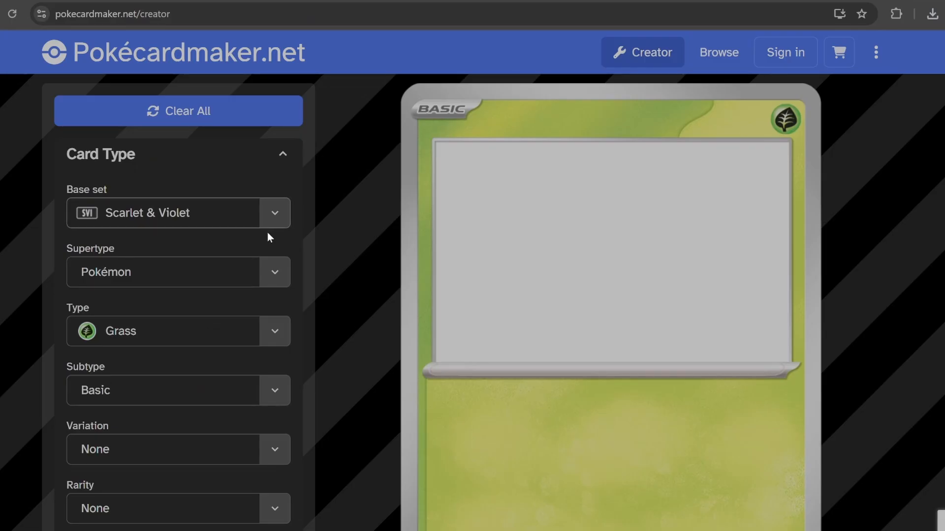
# - Start a new Scarlet & Violet card in Pokécardmaker with the suited pitbull portrait and set its type to Fighting
pyautogui.click(285, 326)
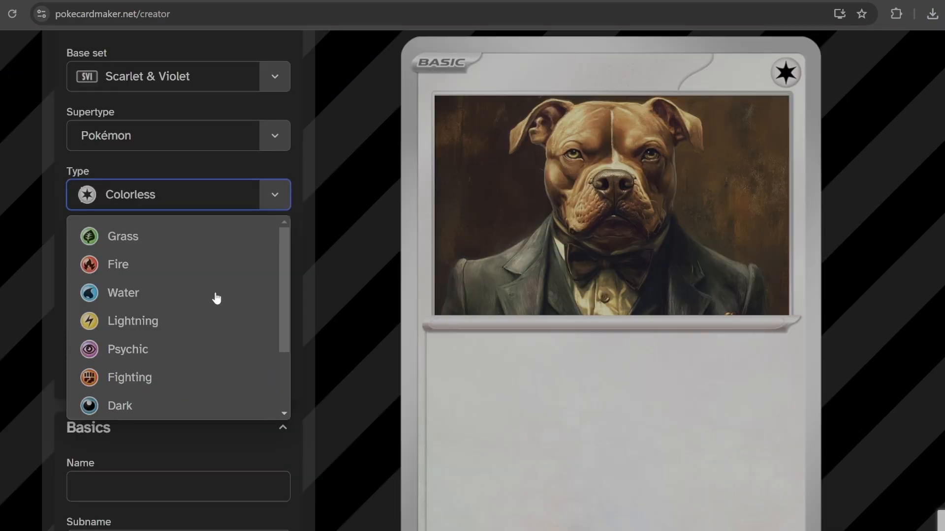
pyautogui.scroll(-1, 182, 313)
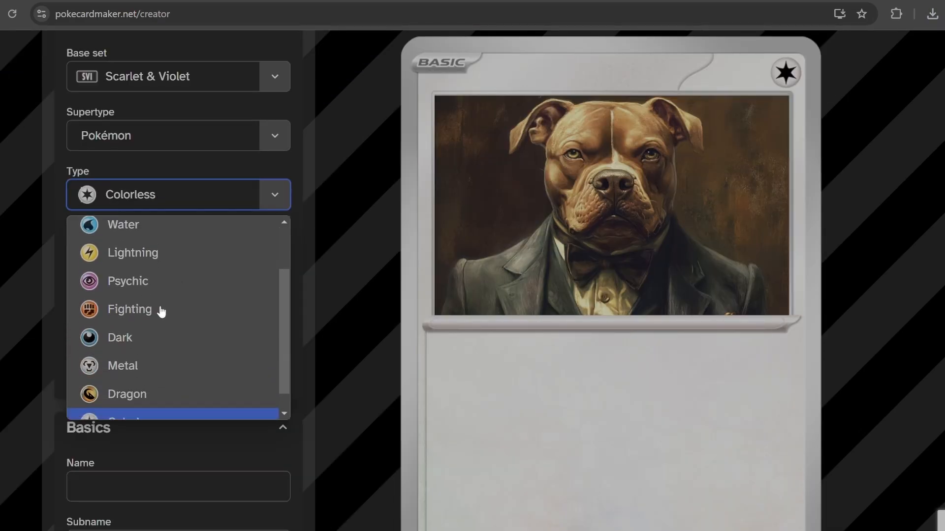
pyautogui.click(125, 310)
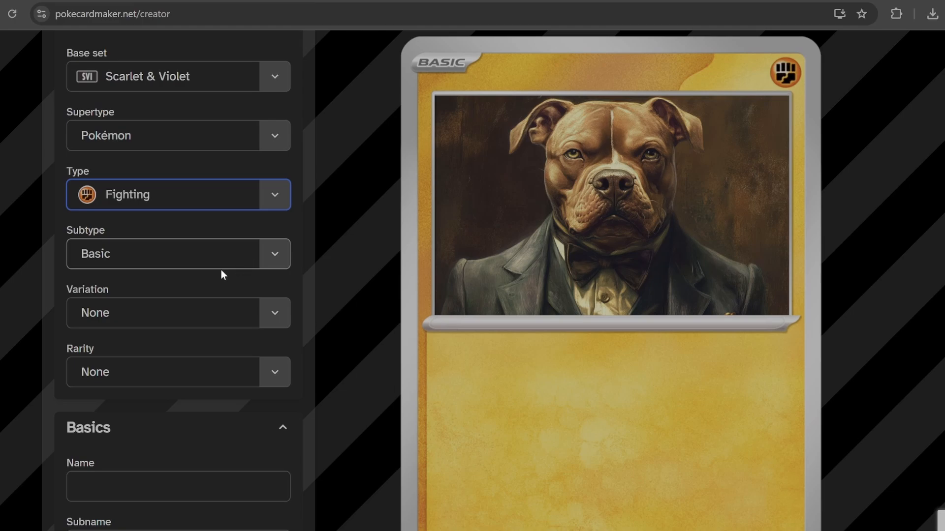
pyautogui.scroll(-1, 276, 261)
pyautogui.click(281, 251)
pyautogui.scroll(1, 282, 251)
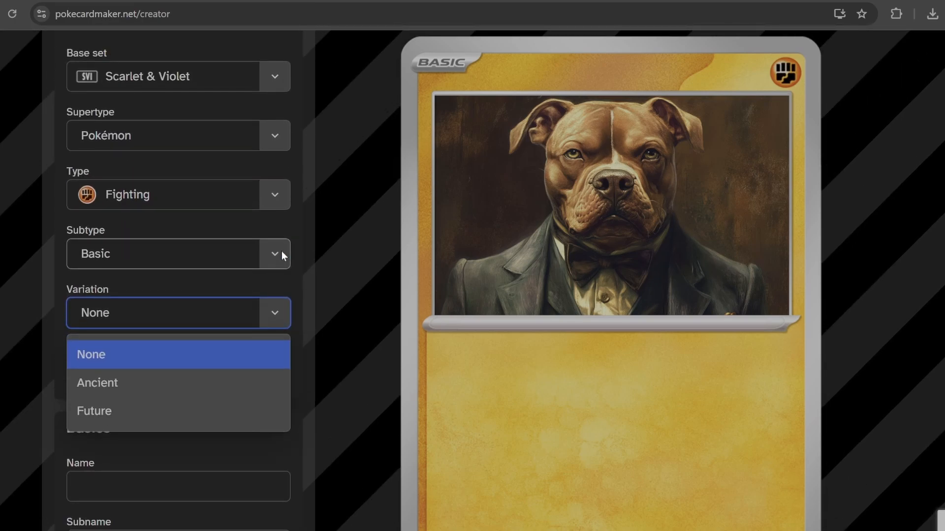
pyautogui.click(273, 312)
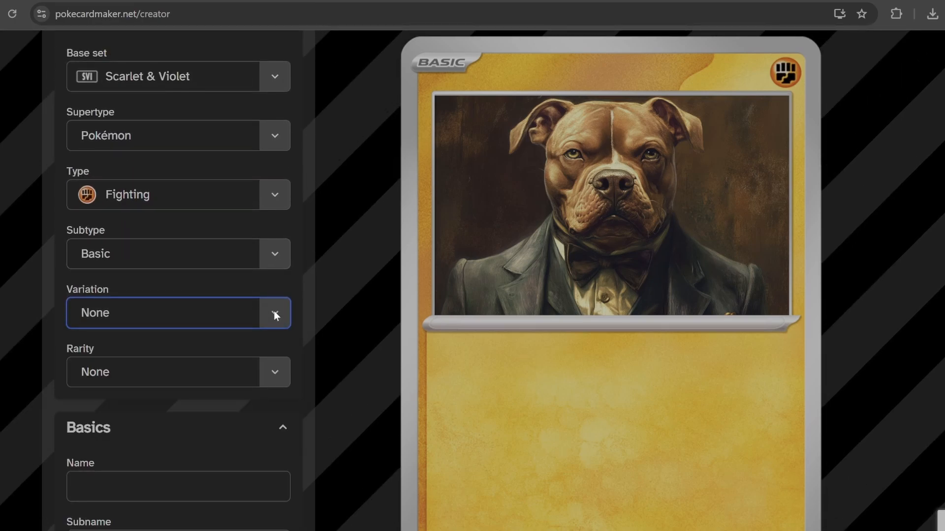
pyautogui.click(274, 311)
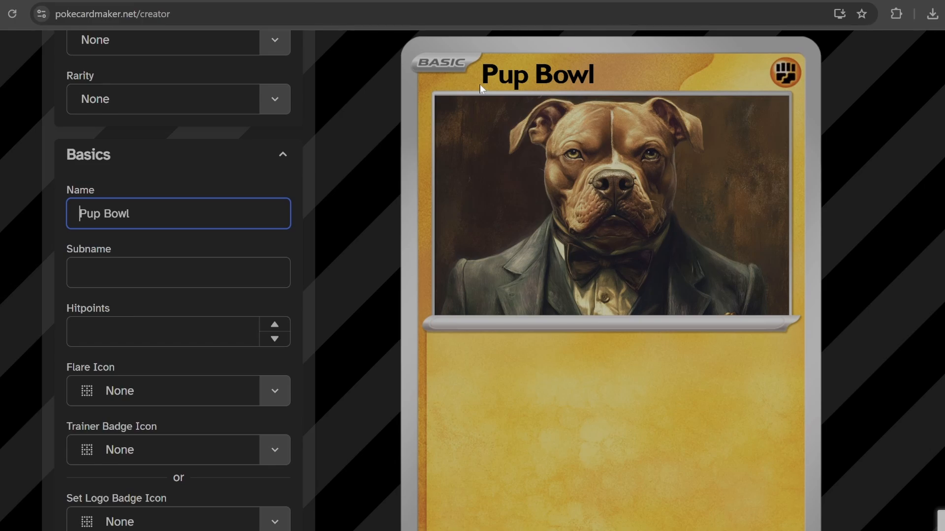
# - Set the Pup Bowl card's hitpoints to 20
pyautogui.press('Tab')
pyautogui.press('Tab')
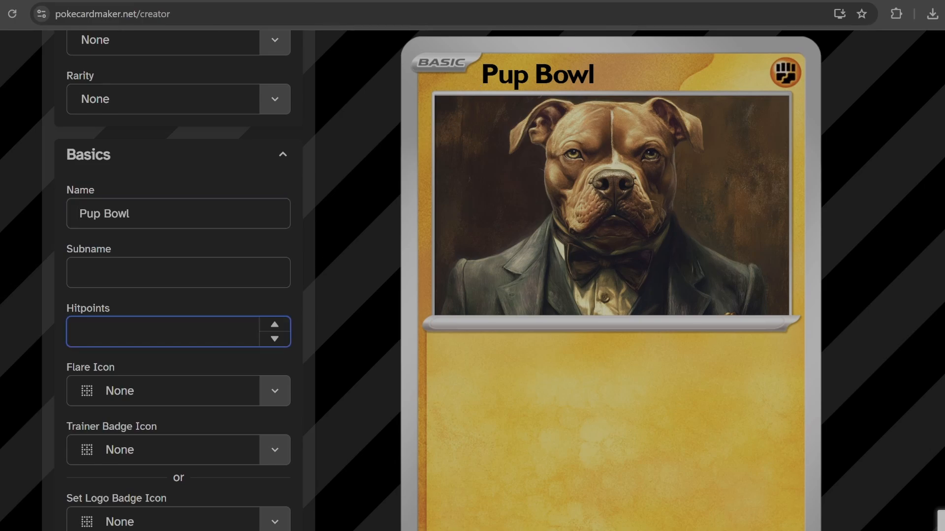
pyautogui.write('40')
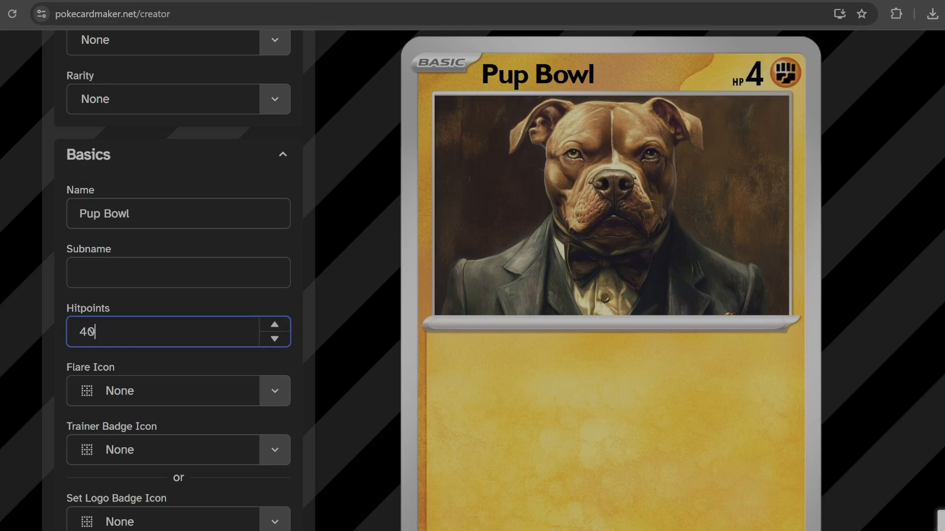
pyautogui.click(103, 298)
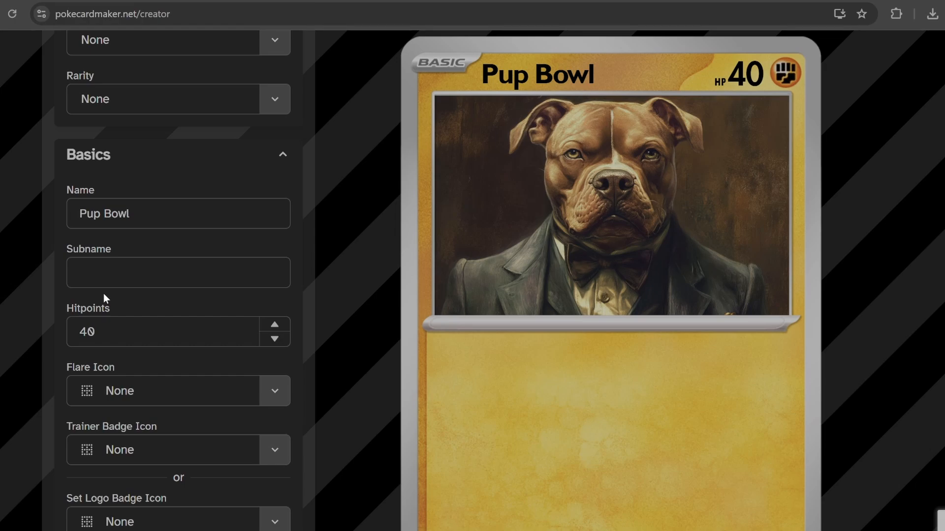
pyautogui.press('BackSpace')
pyautogui.press('BackSpace')
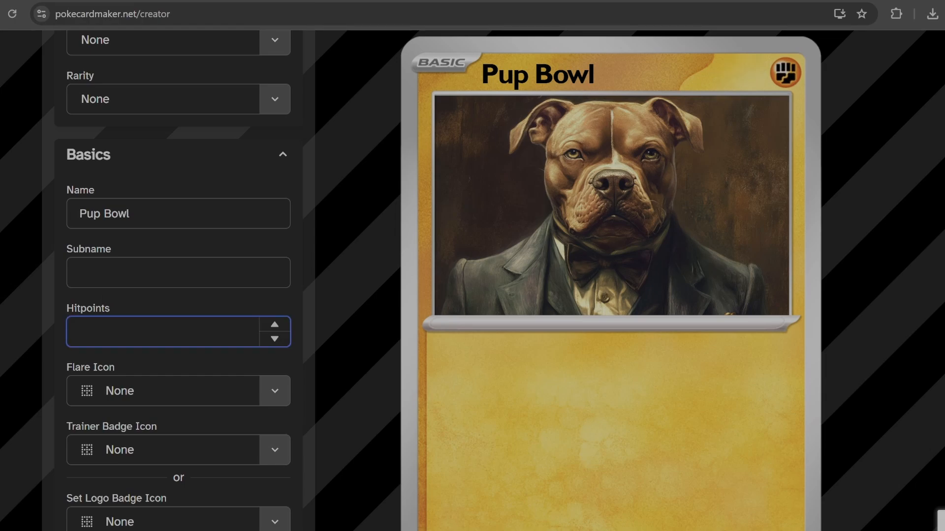
pyautogui.write('20')
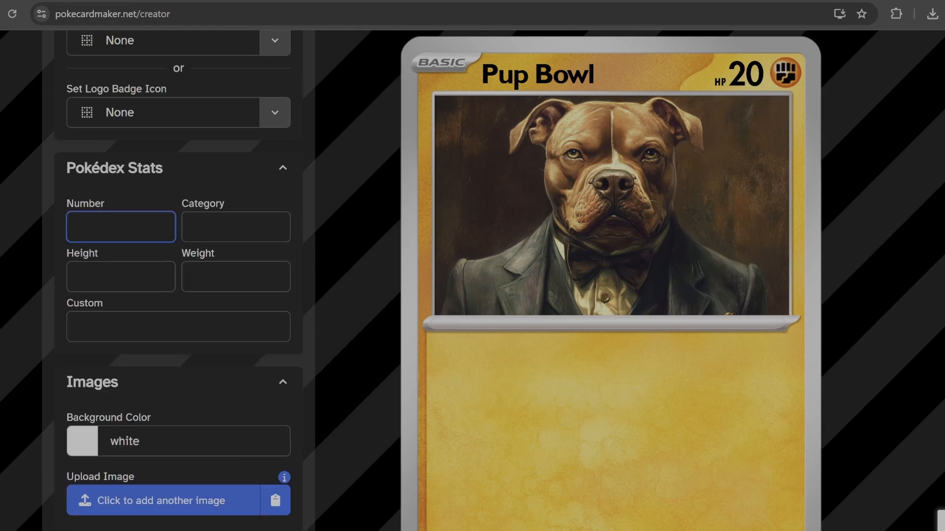
# - Fill in the Pokédex stats with number 43, category 2, height 4'11" and weight 140
pyautogui.write('1')
pyautogui.click(236, 227)
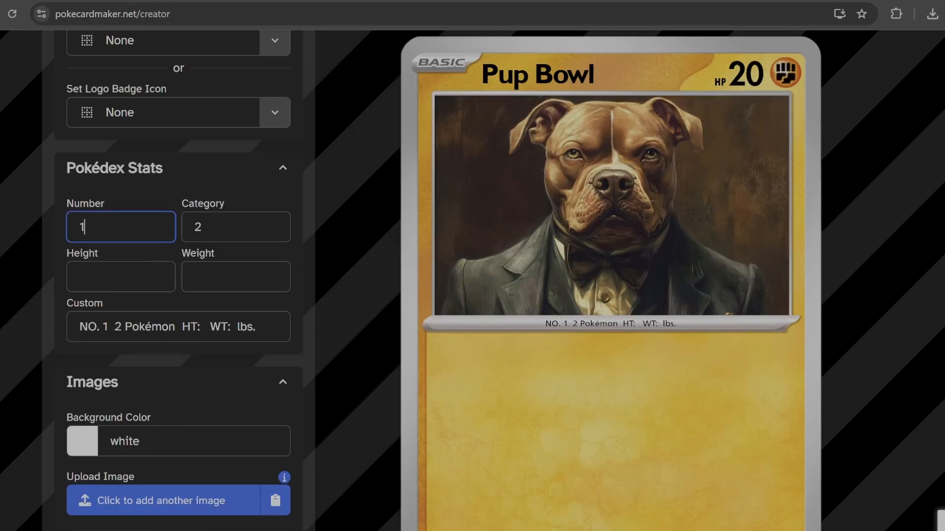
pyautogui.press('BackSpace')
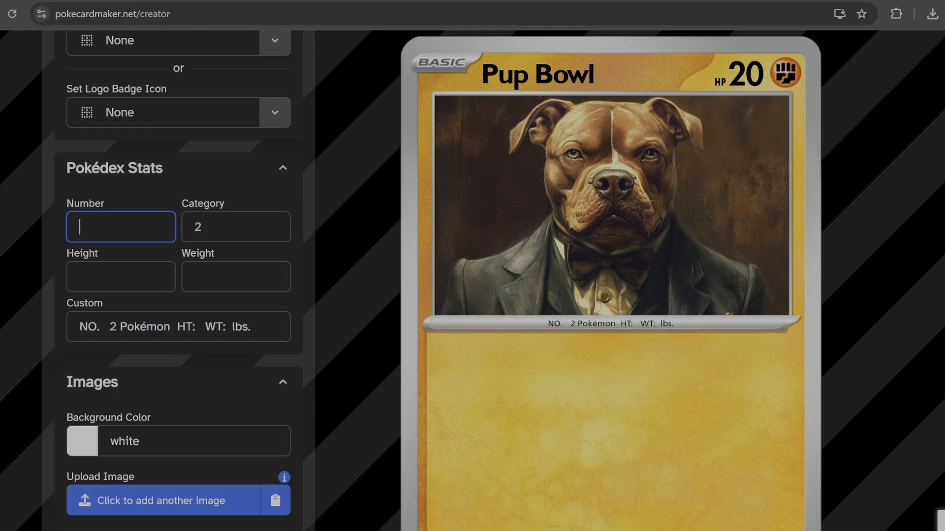
pyautogui.write('43')
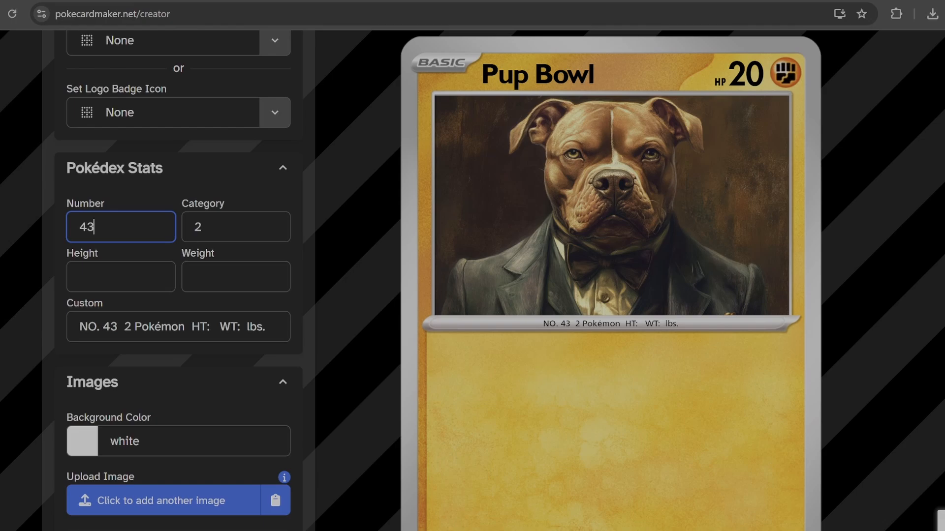
pyautogui.press('Tab')
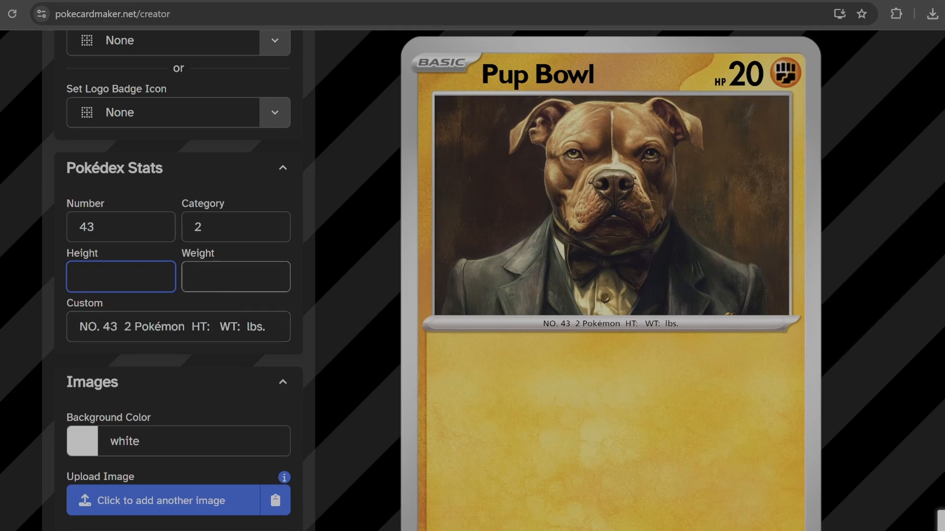
pyautogui.write('4')
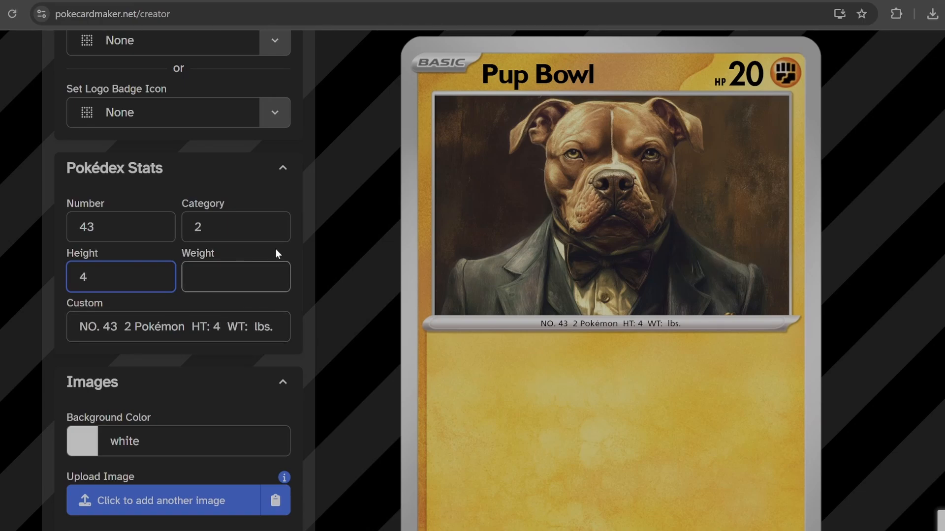
pyautogui.write('\'11"')
pyautogui.press('Tab')
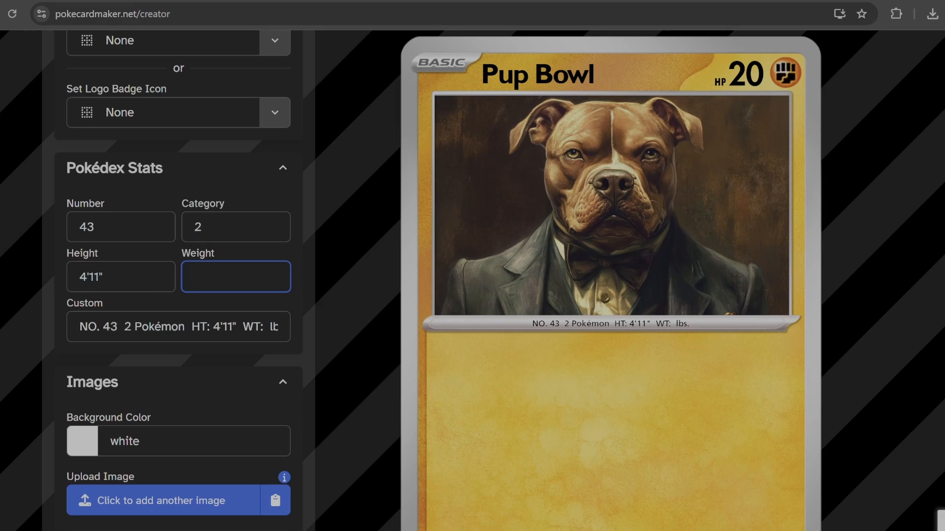
pyautogui.write('140')
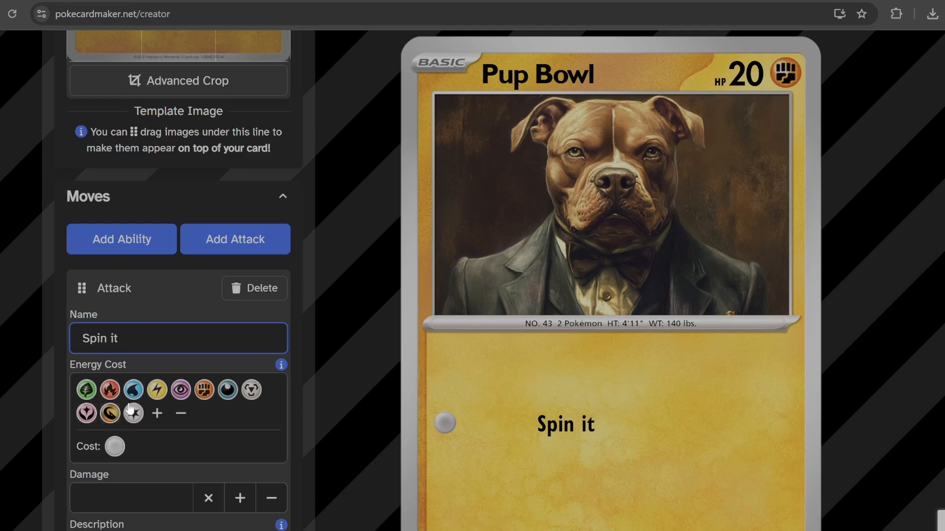
# - Give the "Spin it" attack one colorless star energy cost, damage 1 and the description "Spins the record and it makes ear hurt"
pyautogui.click(134, 414)
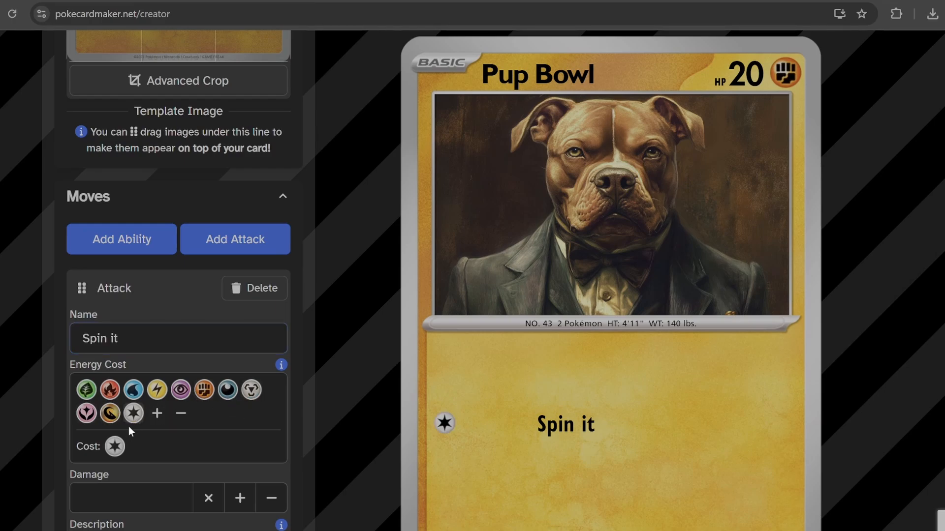
pyautogui.scroll(-3, 123, 403)
pyautogui.click(123, 362)
pyautogui.write('1')
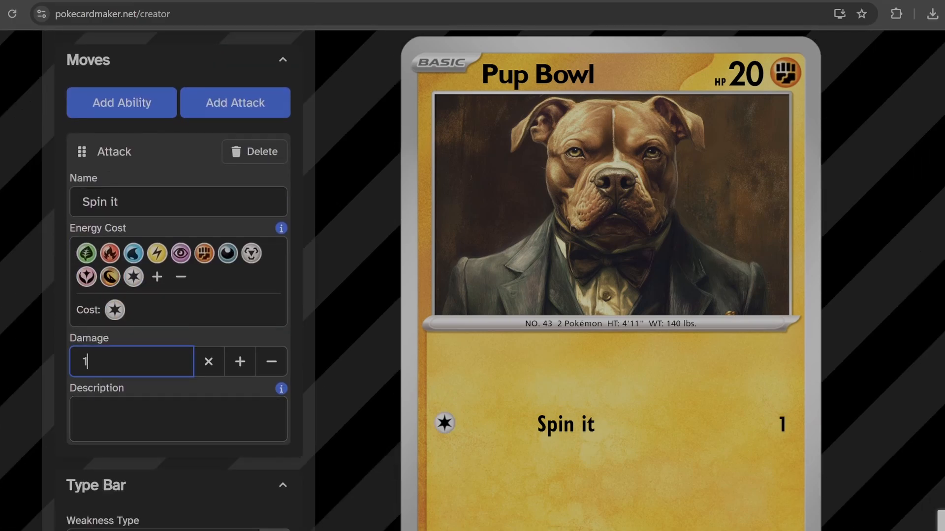
pyautogui.click(142, 418)
pyautogui.write('Spins the re')
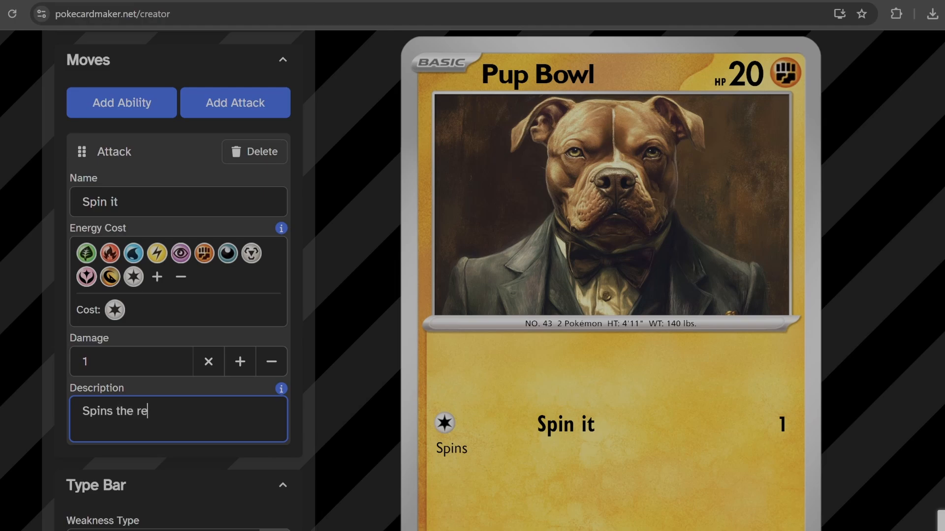
pyautogui.write('cord and it makes ear ')
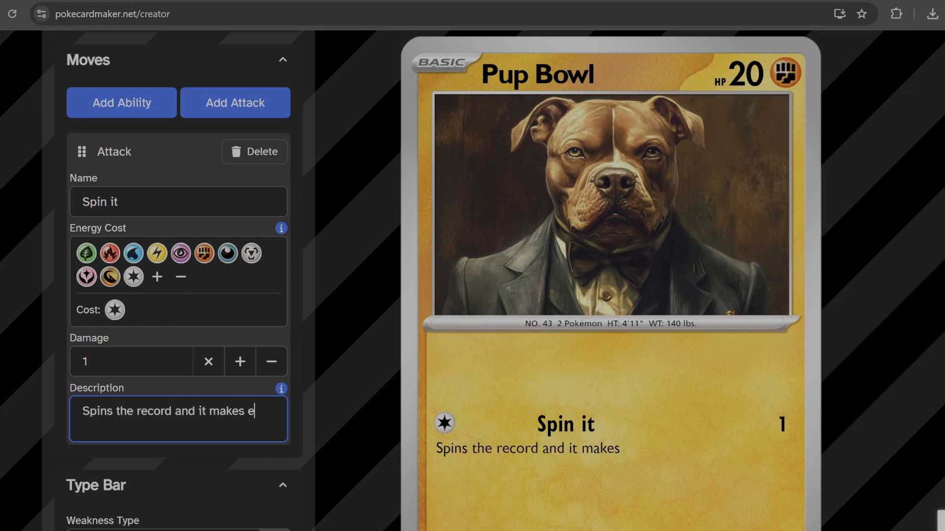
pyautogui.write('hurt')
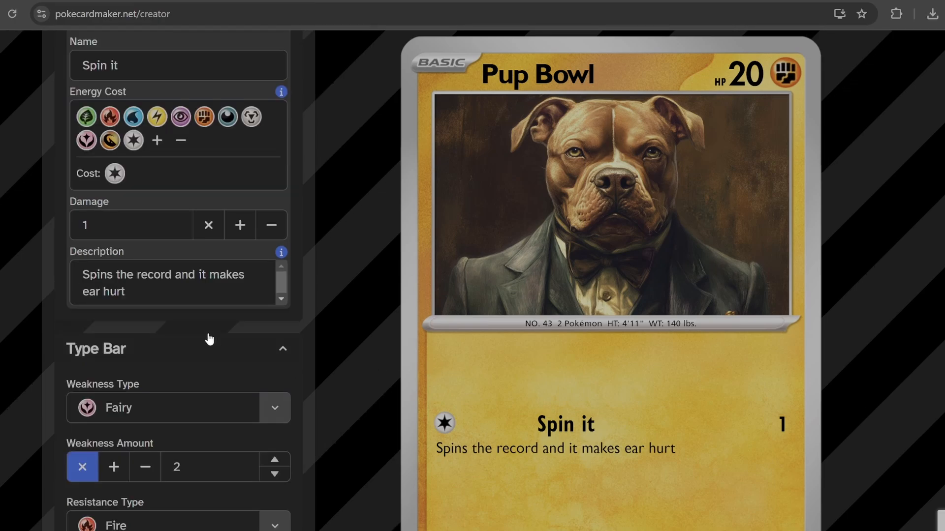
# - Switch to Paint and deselect the Deerionsour card to view the three finished cards side by side
pyautogui.scroll(4, 207, 338)
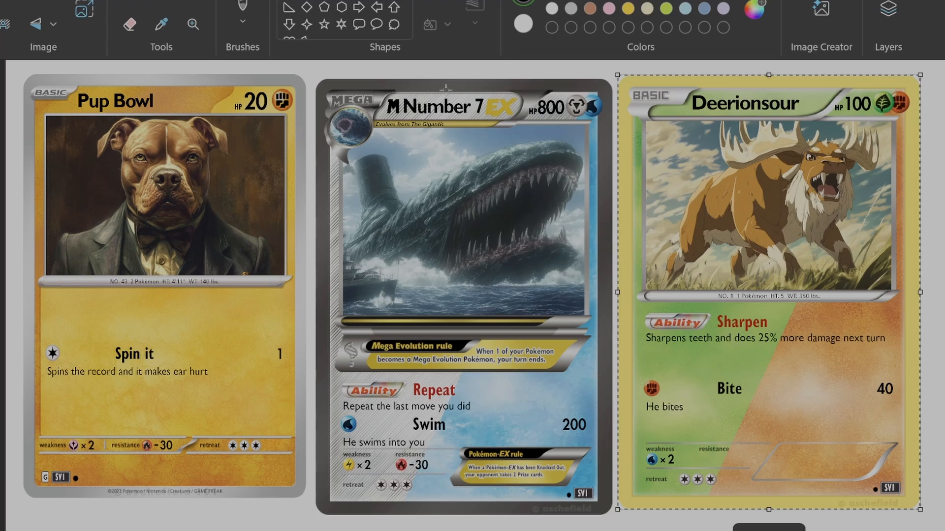
pyautogui.click(470, 209)
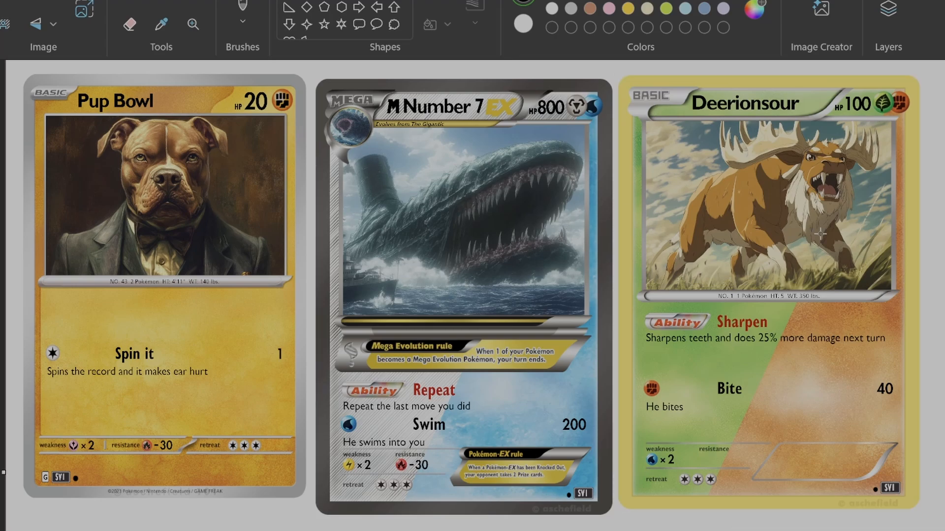